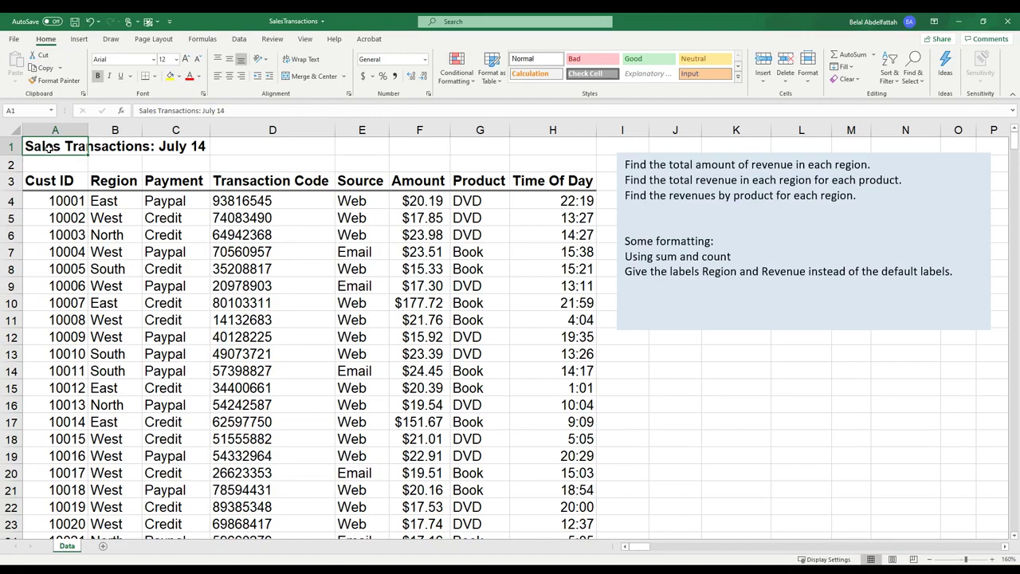
Review the sales transaction columns and the list of revenue questions in the text box.
{"action": "left_click", "coordinate": [107, 204]}
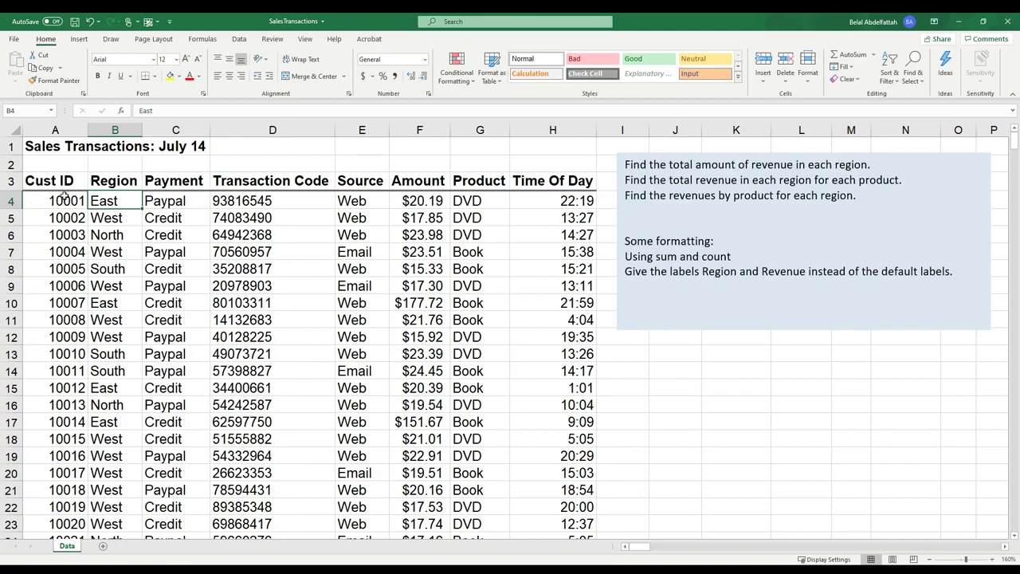
{"action": "left_click", "coordinate": [249, 267]}
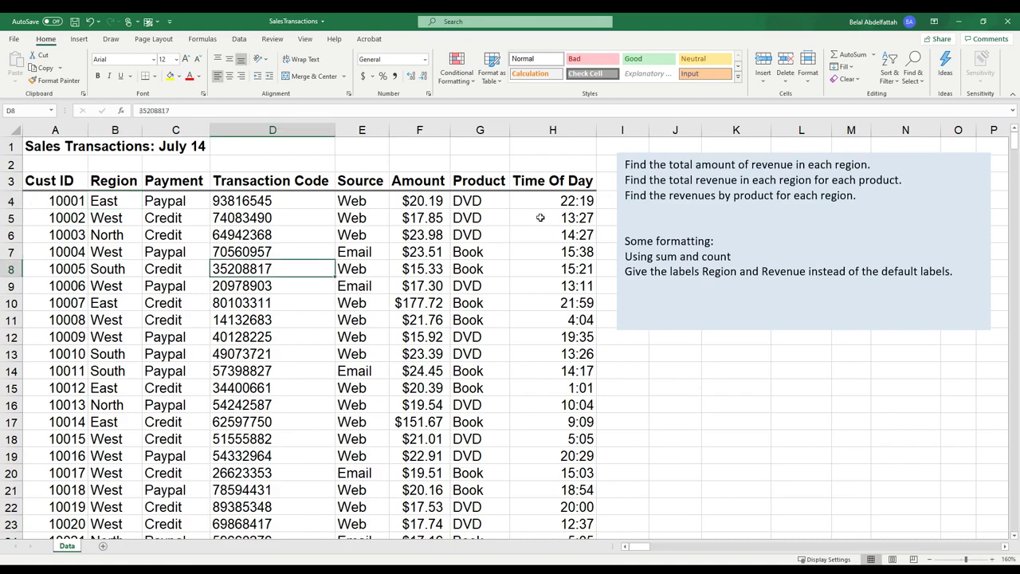
{"action": "left_click", "coordinate": [626, 164]}
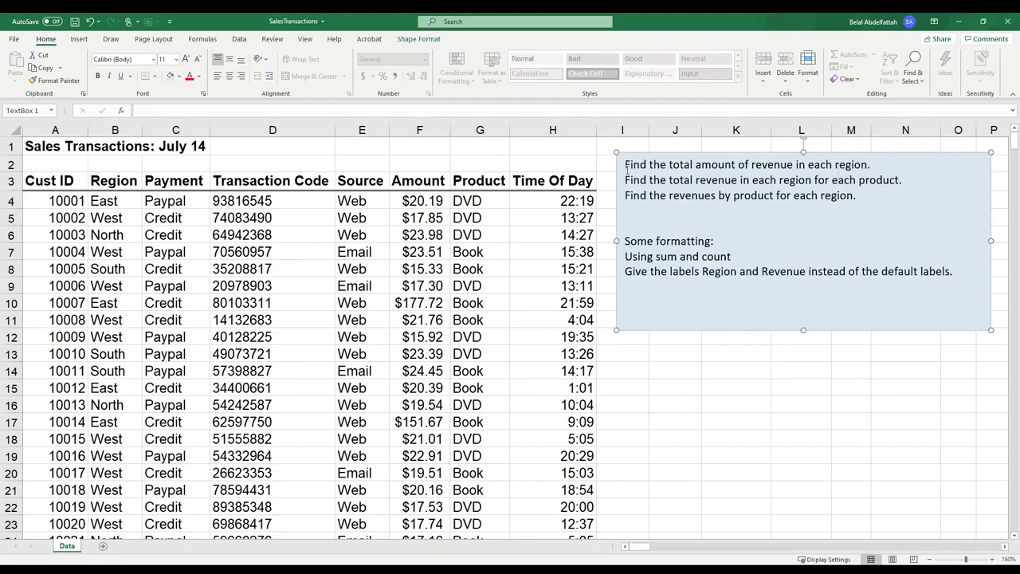
{"action": "left_click_drag", "start_coordinate": [626, 166], "coordinate": [738, 166]}
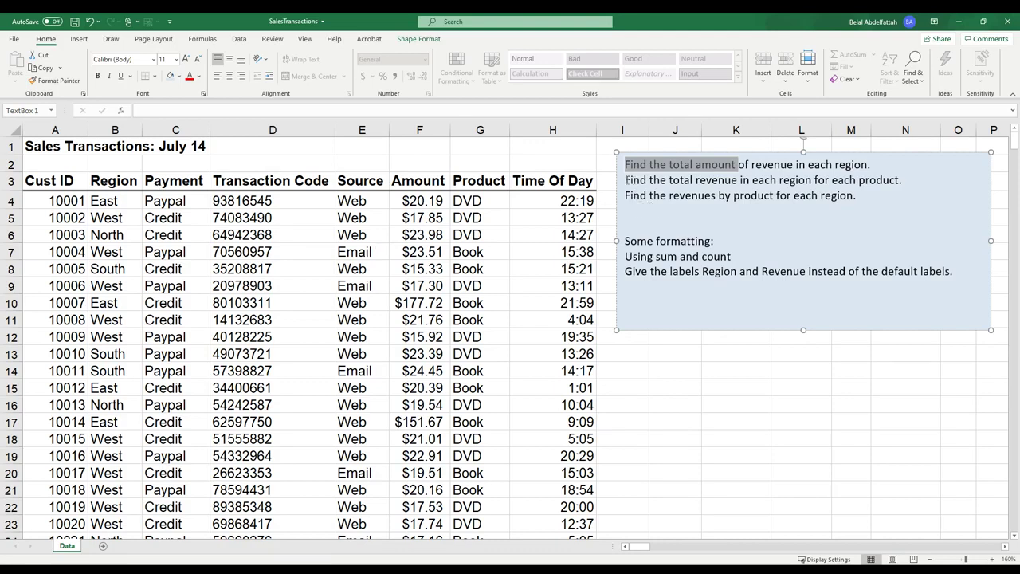
{"action": "left_click", "coordinate": [747, 183]}
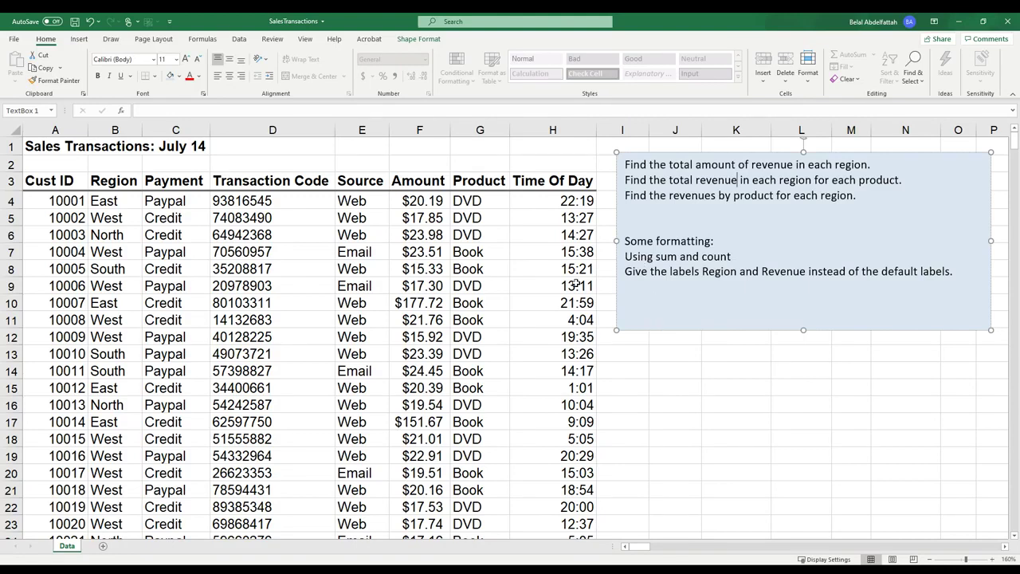
Insert a PivotTable from the sales data range A3:H475, placed on the existing Data worksheet at cell J13.
{"action": "left_click", "coordinate": [156, 214]}
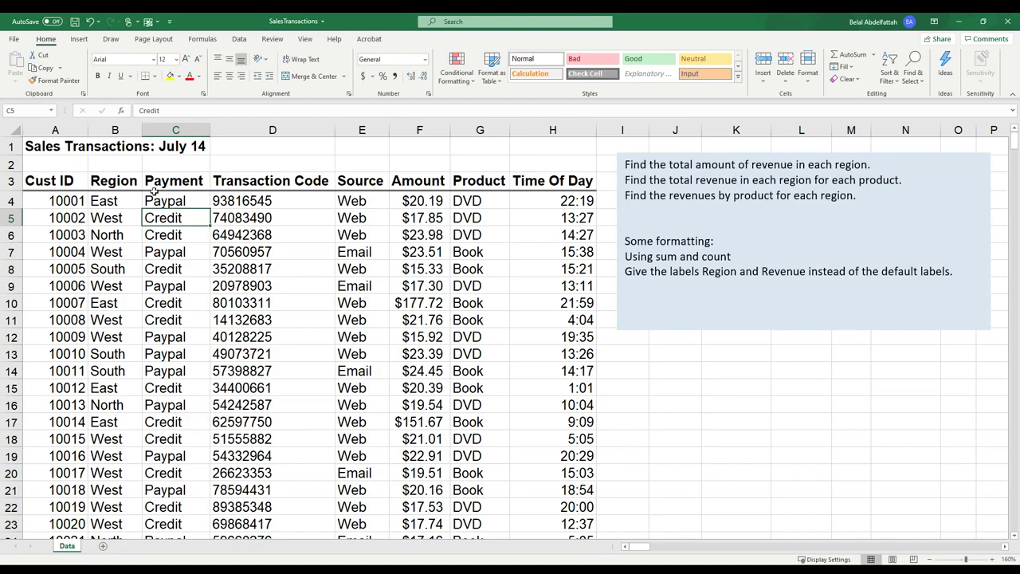
{"action": "left_click", "coordinate": [79, 40]}
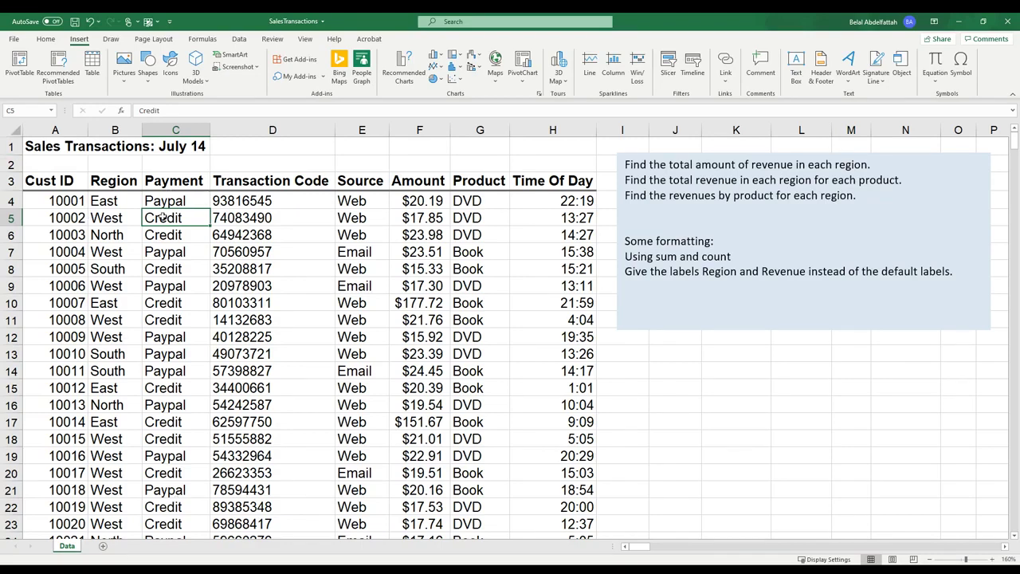
{"action": "left_click", "coordinate": [20, 71]}
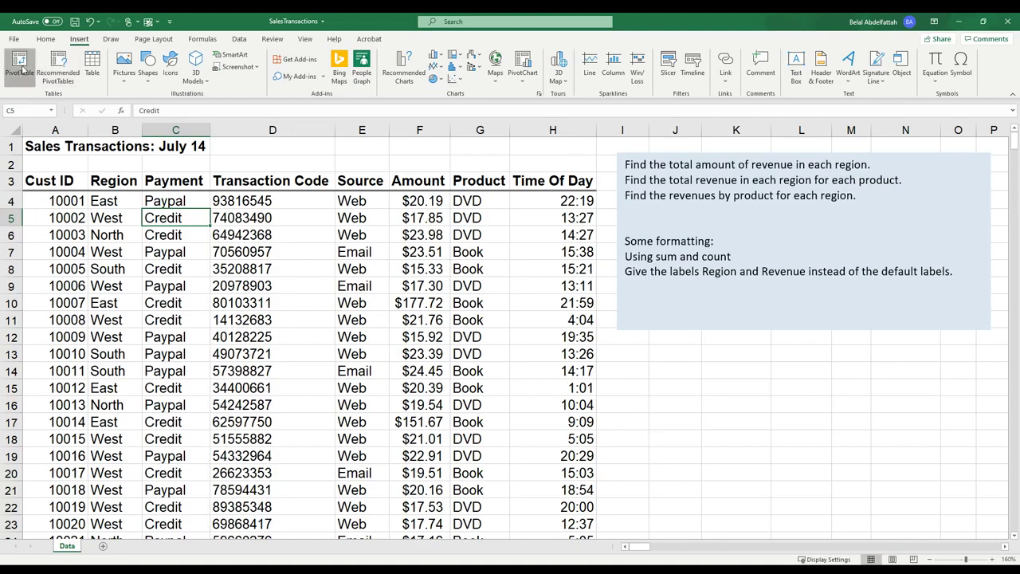
{"action": "left_click_drag", "start_coordinate": [426, 173], "coordinate": [311, 190]}
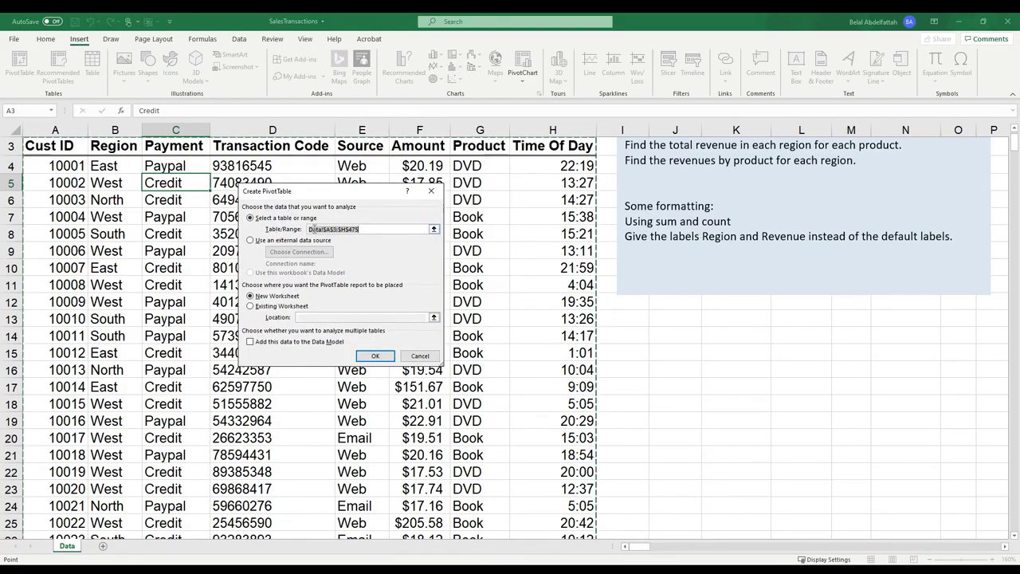
{"action": "key", "text": "BackSpace"}
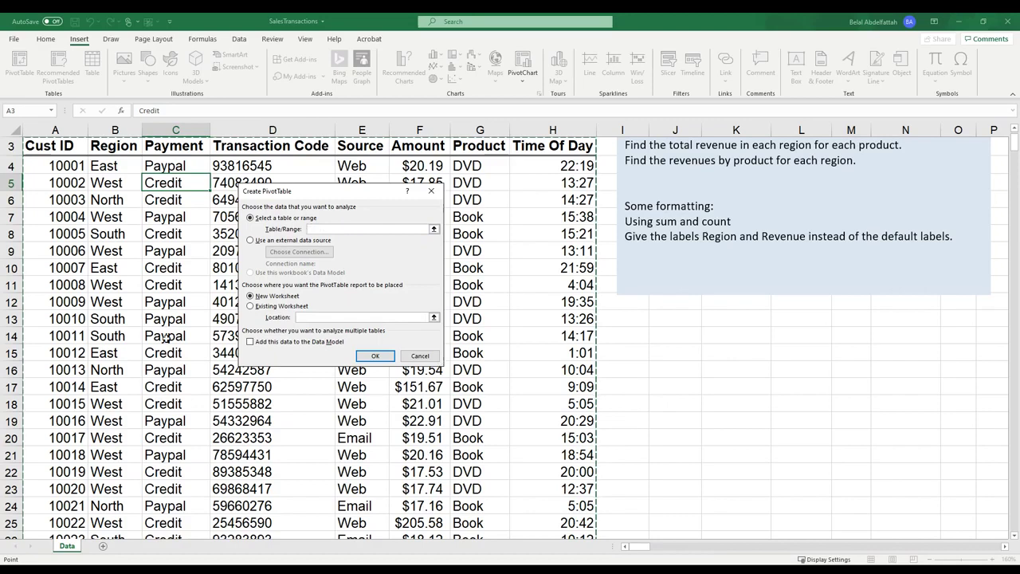
{"action": "key", "text": "ctrl+z"}
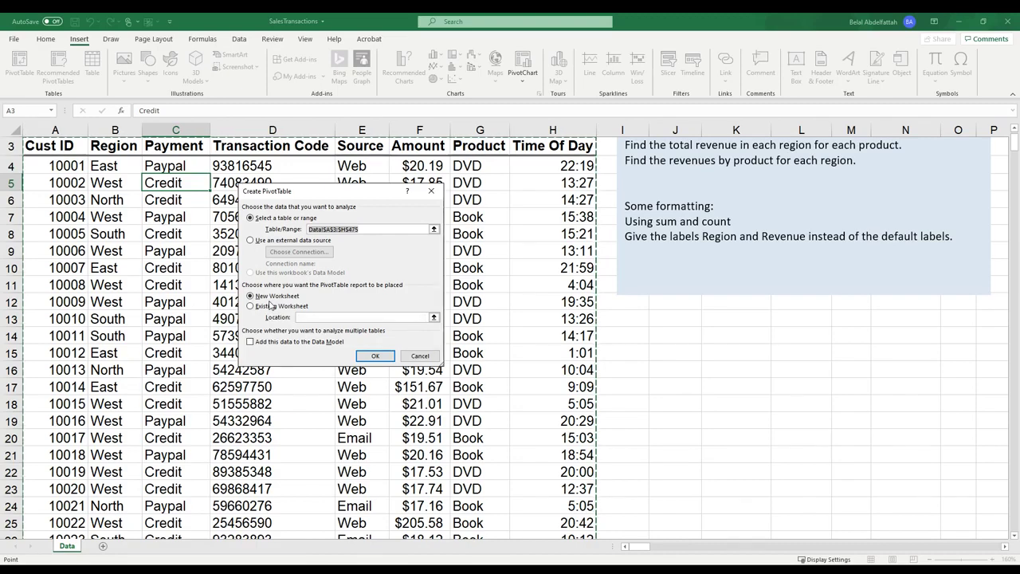
{"action": "key", "text": "Return"}
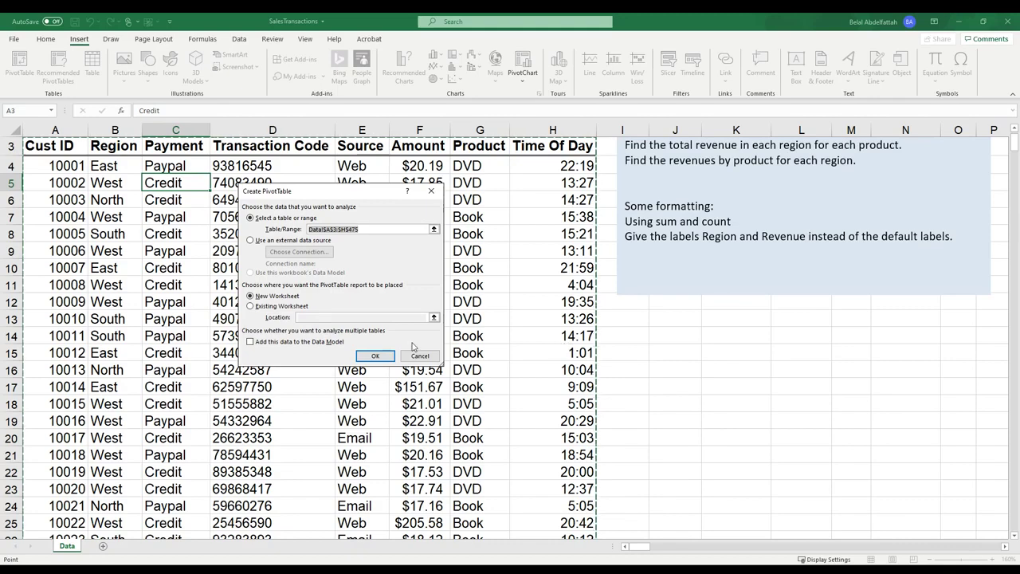
{"action": "left_click", "coordinate": [250, 306]}
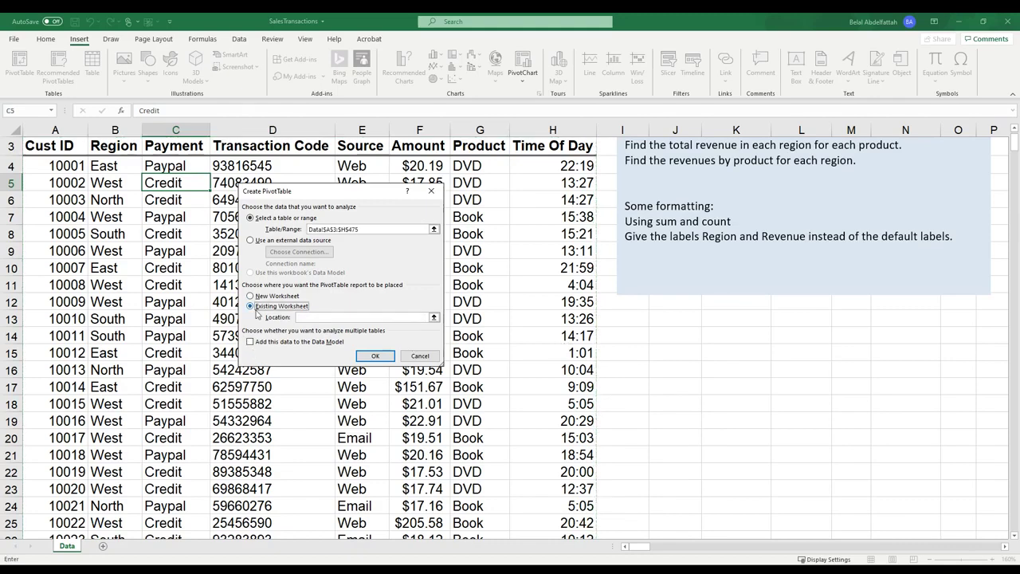
{"action": "left_click", "coordinate": [330, 318]}
{"action": "left_click", "coordinate": [678, 319]}
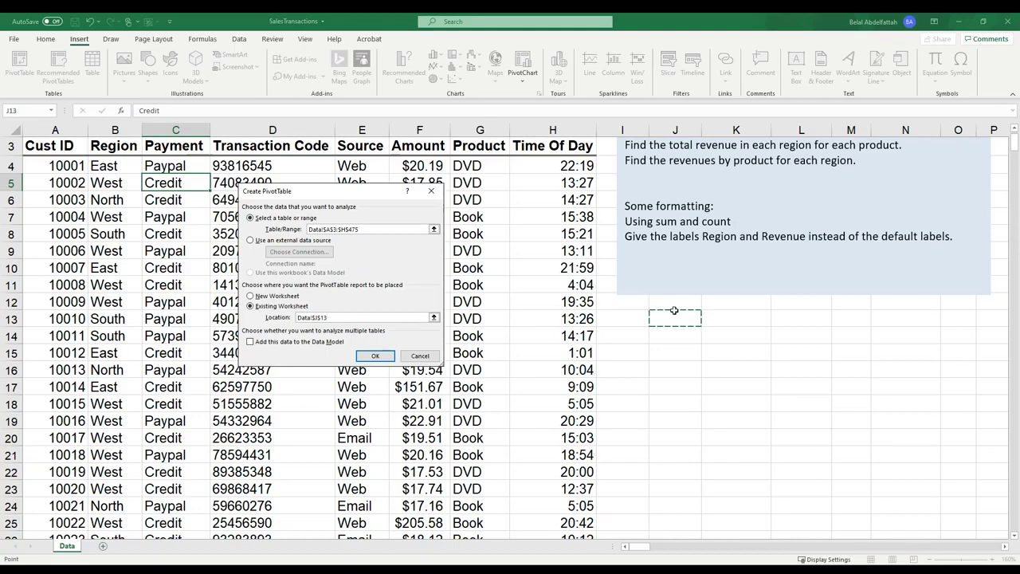
{"action": "left_click", "coordinate": [371, 355]}
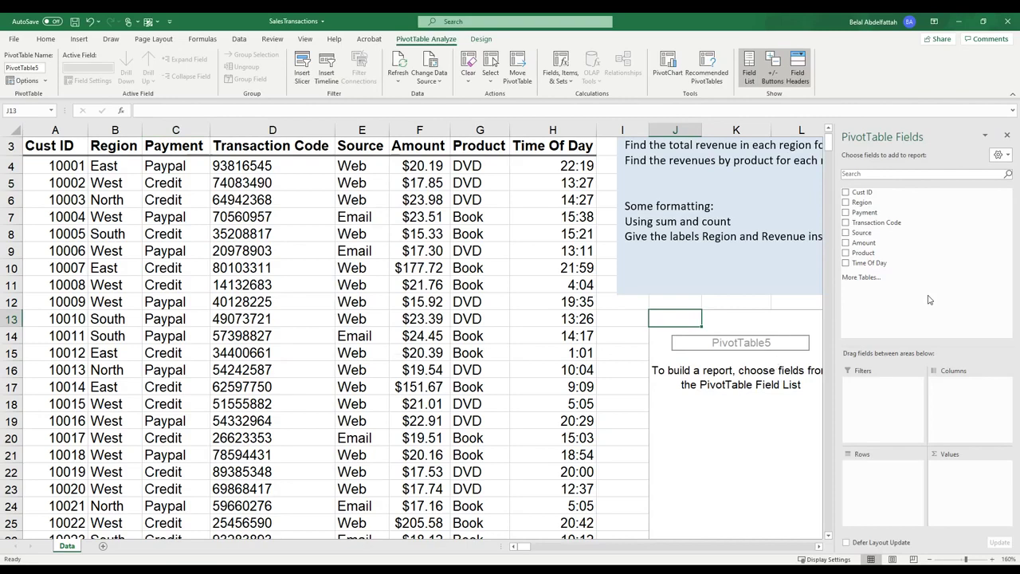
Add the Region field to the PivotTable's rows.
{"action": "left_click", "coordinate": [819, 547]}
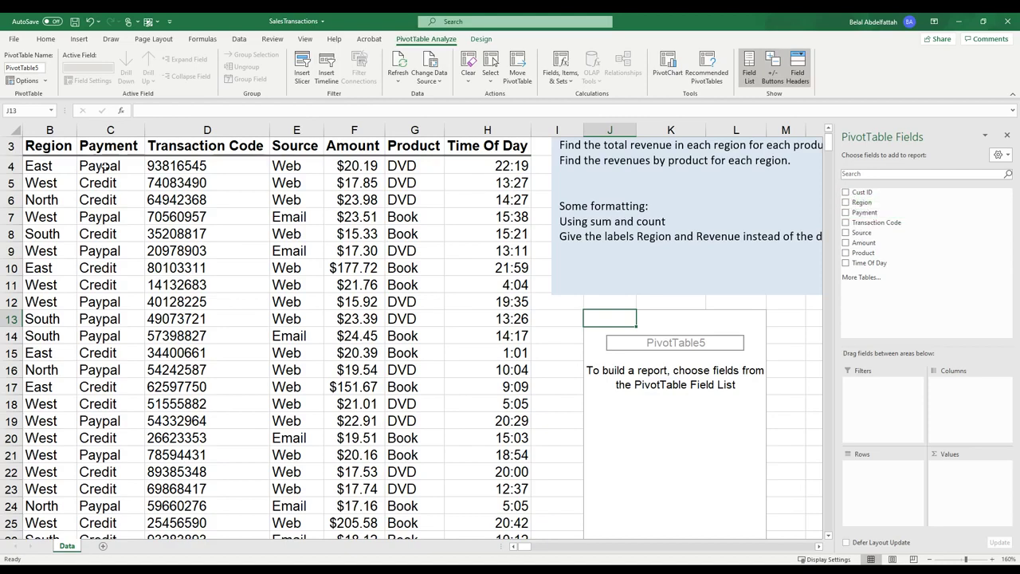
{"action": "scroll", "coordinate": [104, 166], "scroll_direction": "up", "scroll_amount": 1}
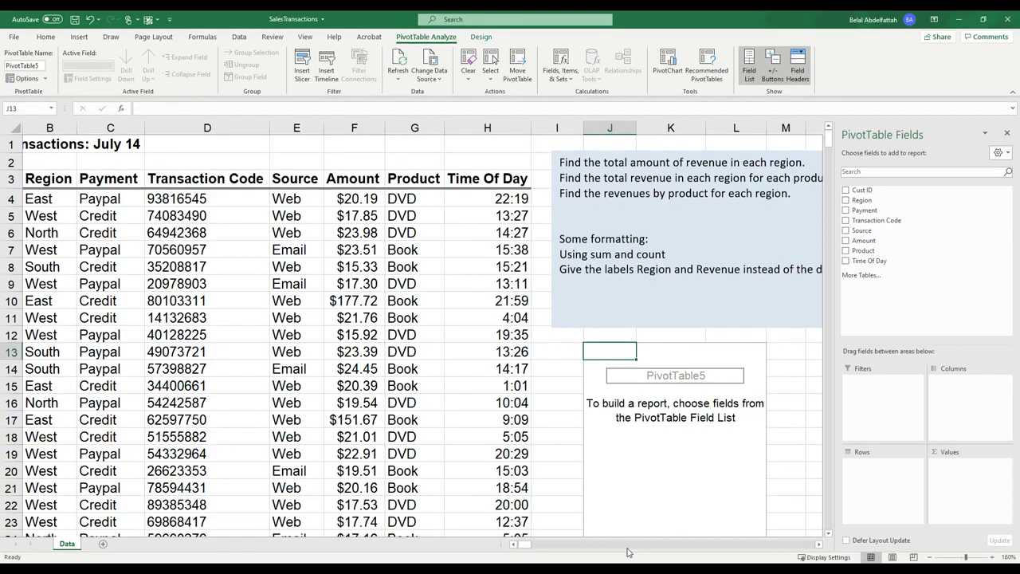
{"action": "left_click", "coordinate": [512, 548]}
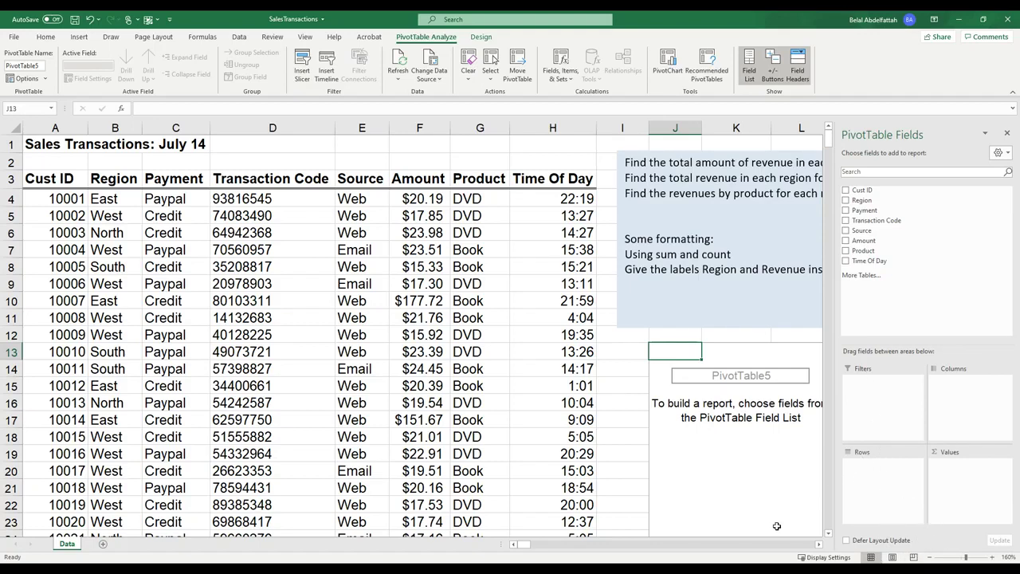
{"action": "scroll", "coordinate": [773, 526], "scroll_direction": "down", "scroll_amount": 1}
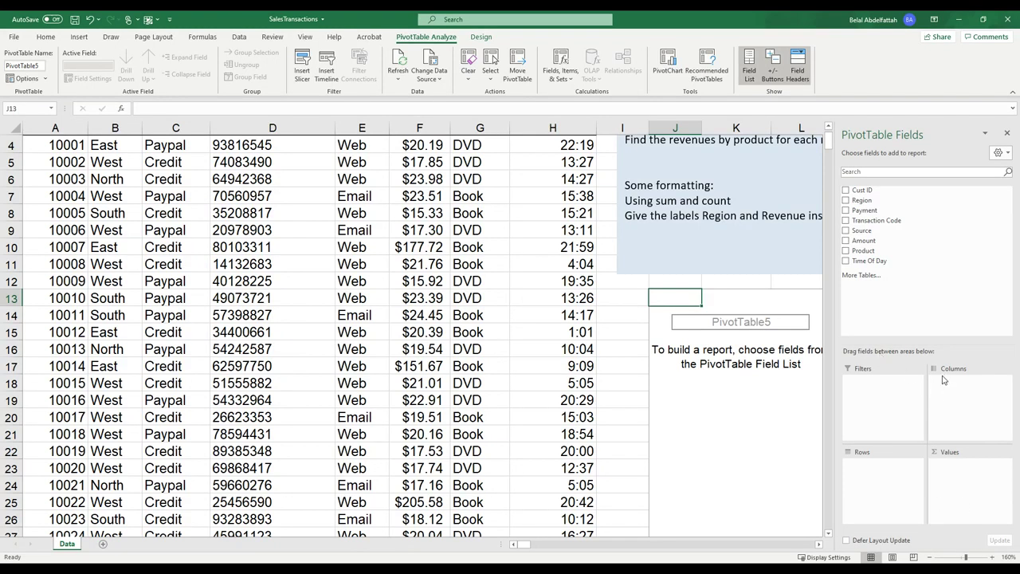
{"action": "scroll", "coordinate": [815, 289], "scroll_direction": "up", "scroll_amount": 1}
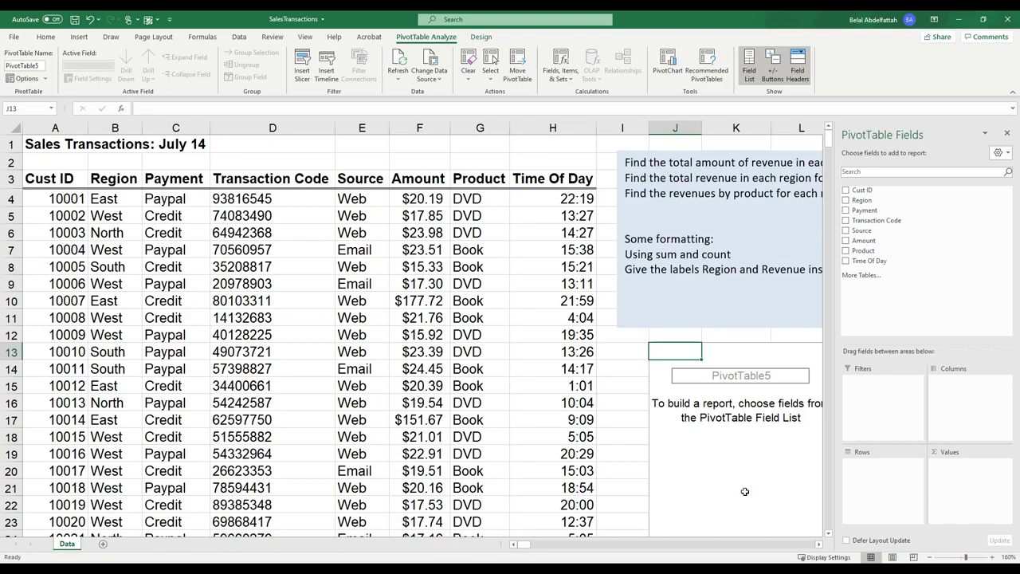
{"action": "left_click", "coordinate": [818, 544]}
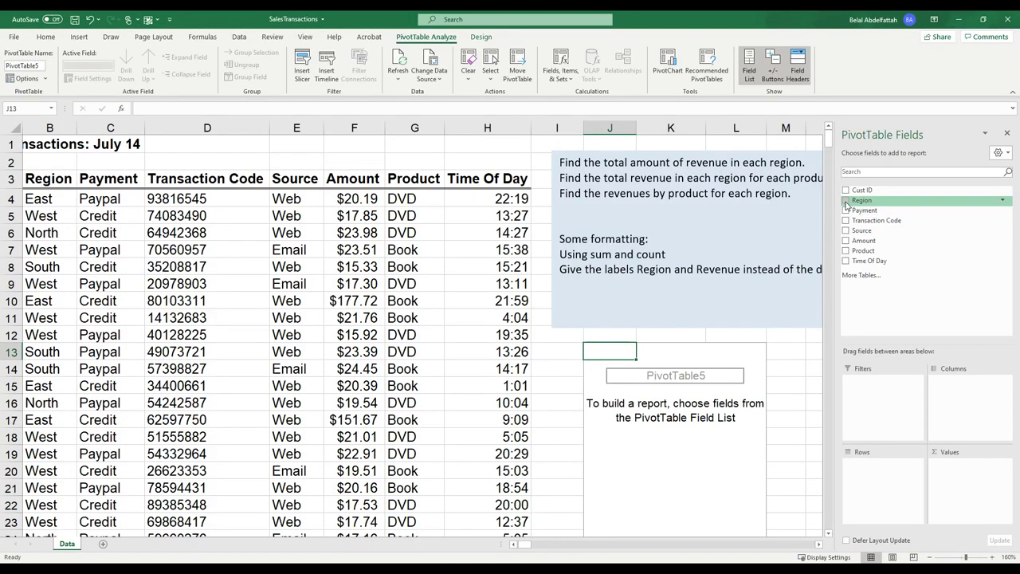
{"action": "left_click", "coordinate": [846, 200]}
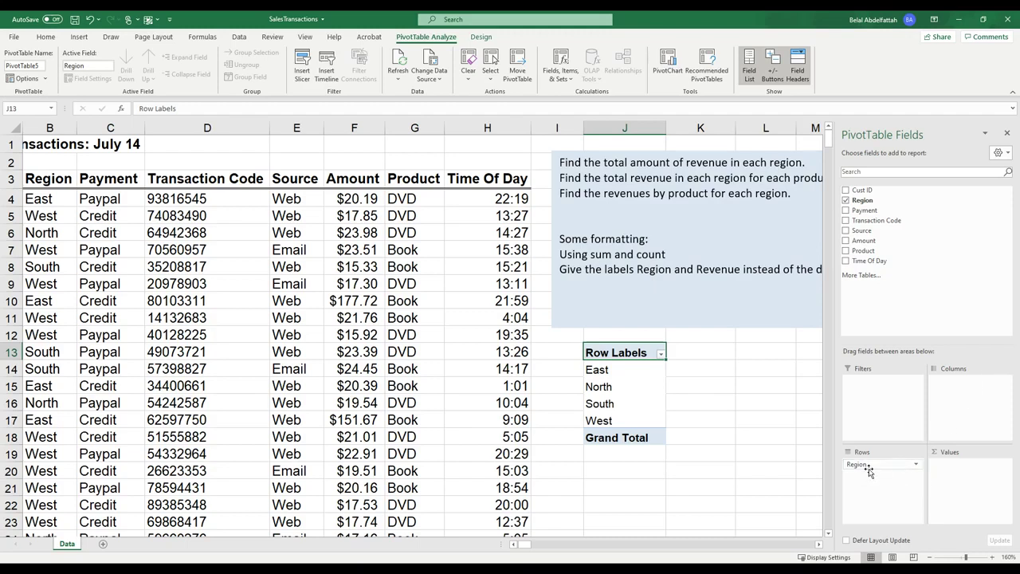
Try the Region field in the PivotTable's columns and return it to the rows.
{"action": "left_click_drag", "start_coordinate": [868, 471], "coordinate": [958, 394]}
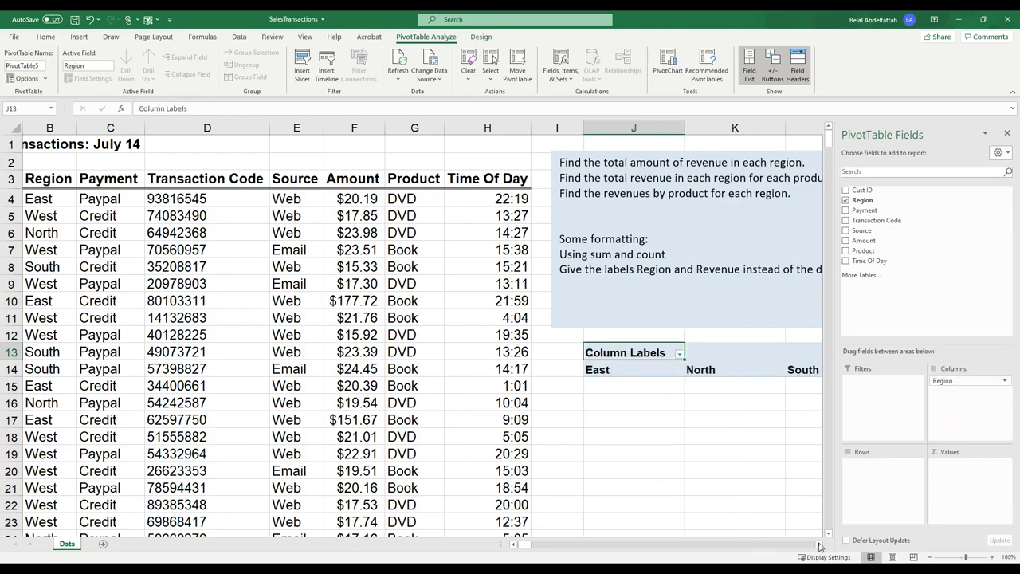
{"action": "left_click", "coordinate": [819, 543]}
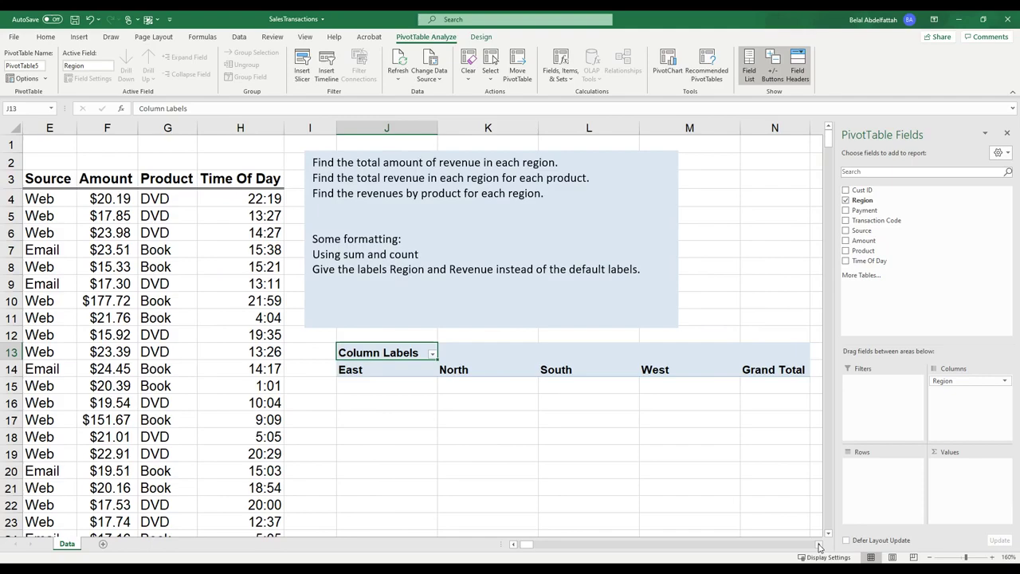
{"action": "left_click_drag", "start_coordinate": [942, 380], "coordinate": [883, 482]}
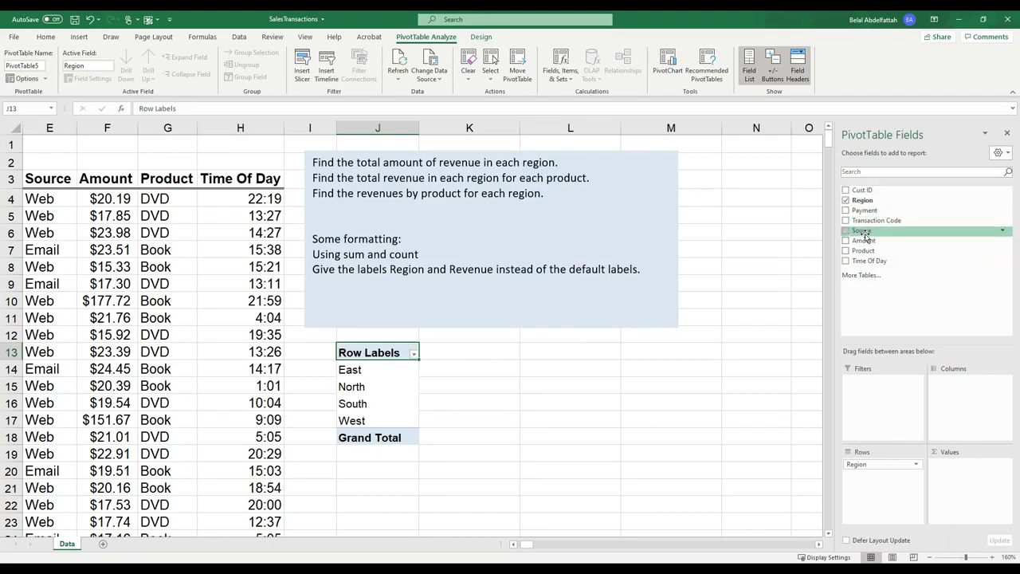
Add the Amount field to the PivotTable's columns and move it to the values as Sum of Amount.
{"action": "left_click_drag", "start_coordinate": [869, 244], "coordinate": [966, 396]}
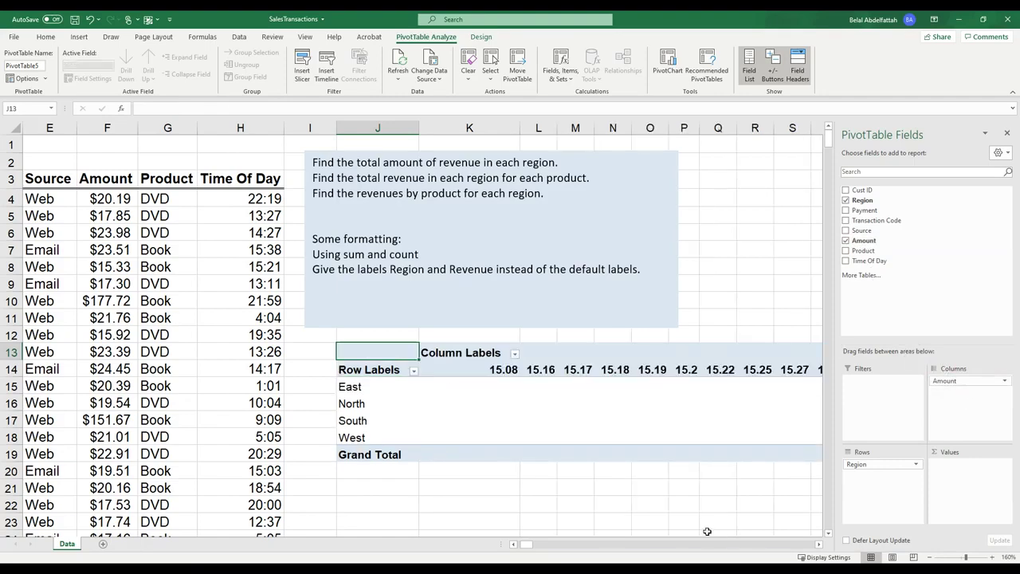
{"action": "left_click", "coordinate": [819, 544]}
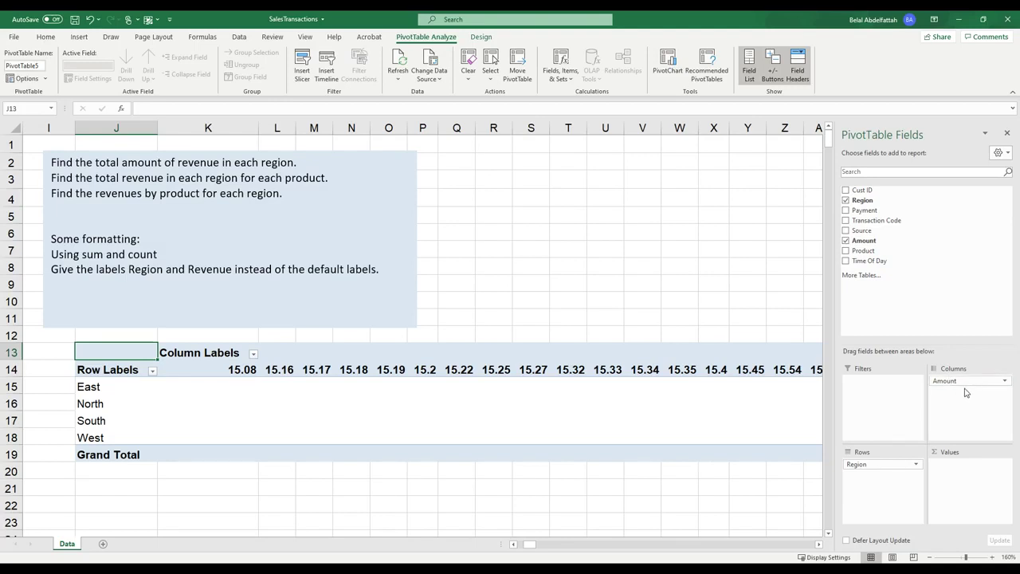
{"action": "left_click_drag", "start_coordinate": [953, 382], "coordinate": [971, 482]}
{"action": "left_click_drag", "start_coordinate": [945, 379], "coordinate": [950, 432]}
{"action": "left_click_drag", "start_coordinate": [950, 382], "coordinate": [964, 479]}
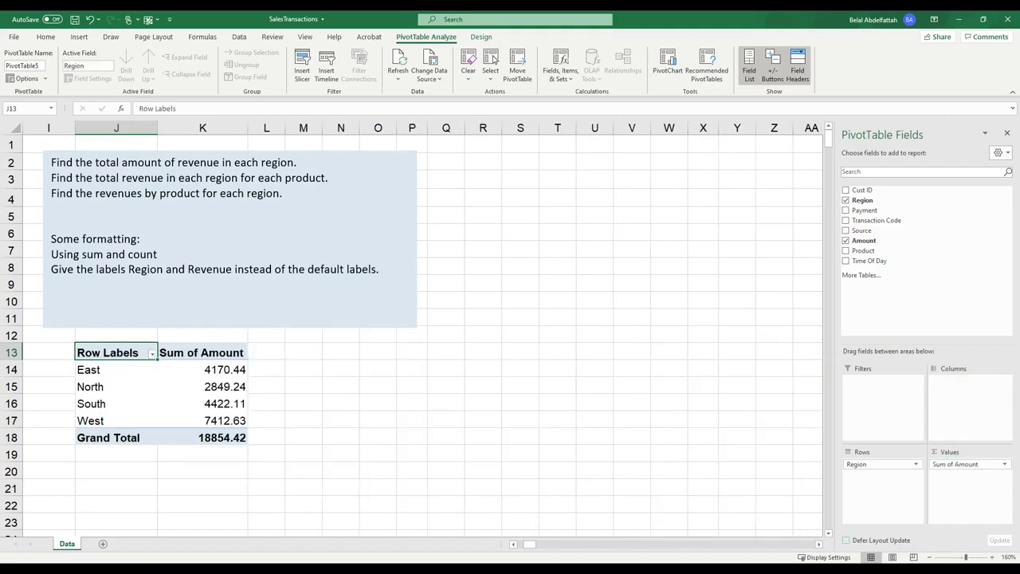
Examine the PivotTable's revenue total for the East region beside the source data.
{"action": "left_click", "coordinate": [513, 544]}
{"action": "scroll", "coordinate": [514, 544], "scroll_direction": "left", "scroll_amount": 4}
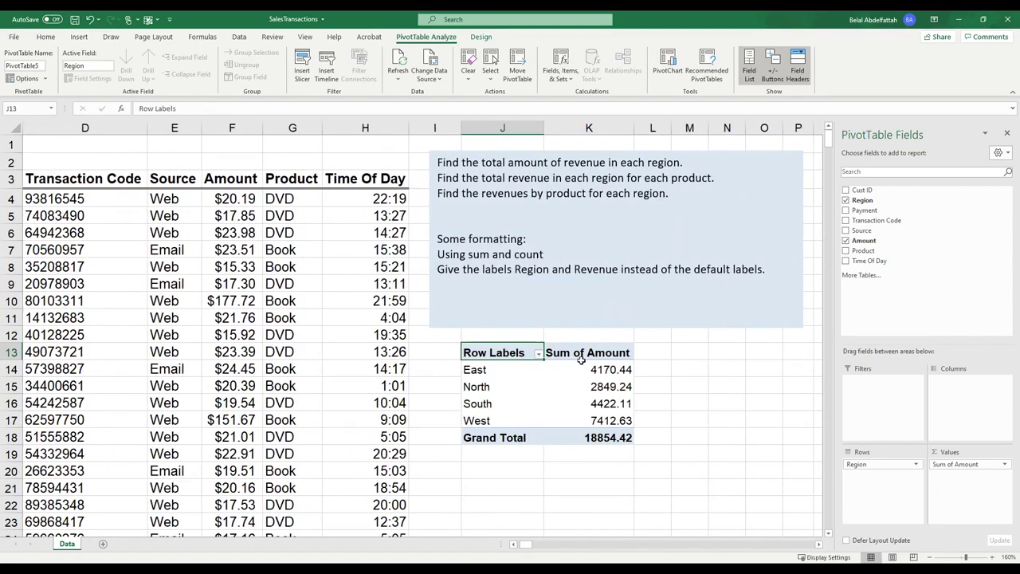
{"action": "mouse_move", "coordinate": [590, 362]}
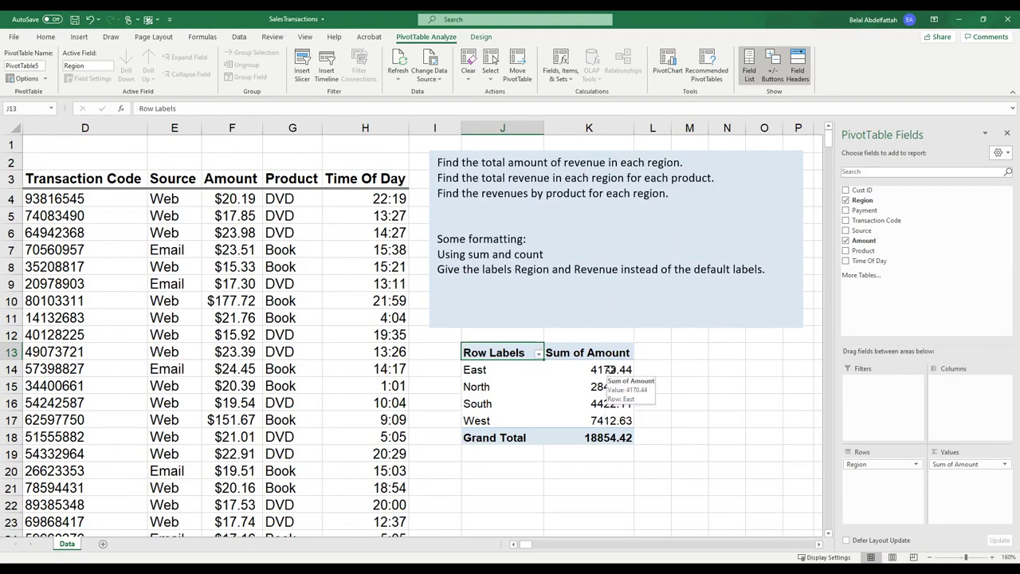
{"action": "left_click", "coordinate": [611, 371]}
{"action": "left_click", "coordinate": [474, 372]}
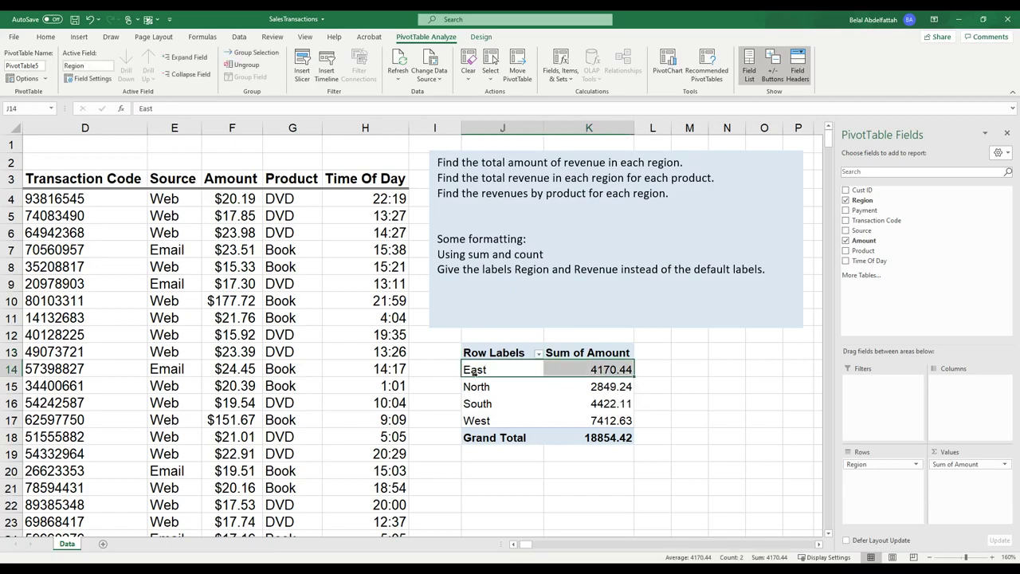
{"action": "left_click", "coordinate": [612, 376]}
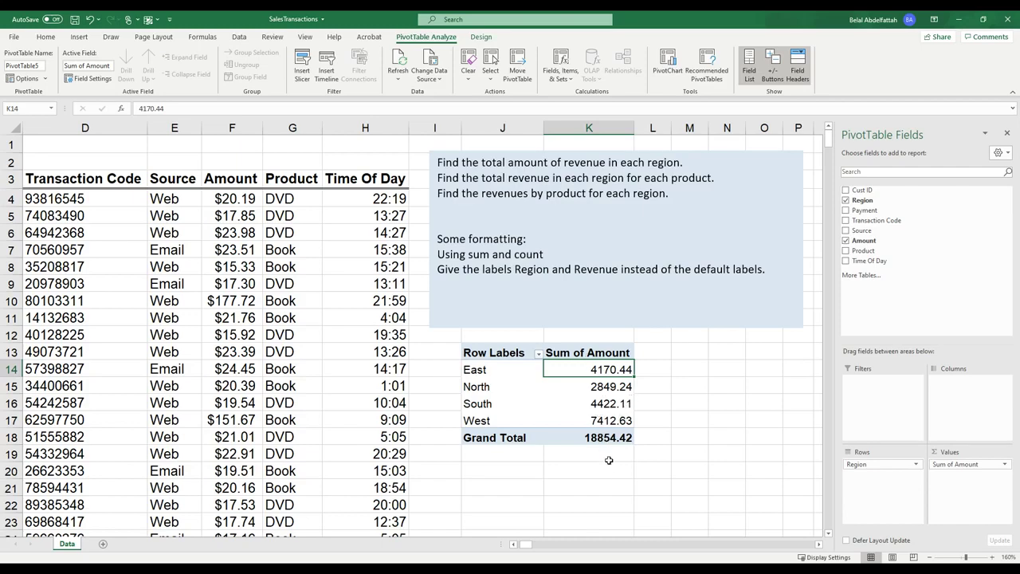
Format the PivotTable's Sum of Amount values as Currency with the $ symbol and two decimal places.
{"action": "left_click_drag", "start_coordinate": [597, 377], "coordinate": [620, 437]}
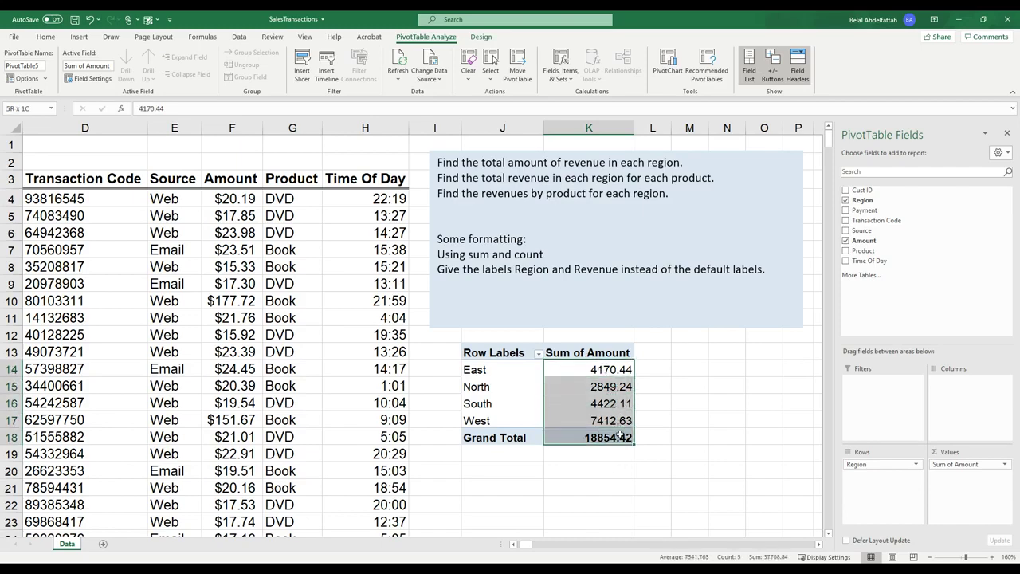
{"action": "right_click", "coordinate": [593, 376]}
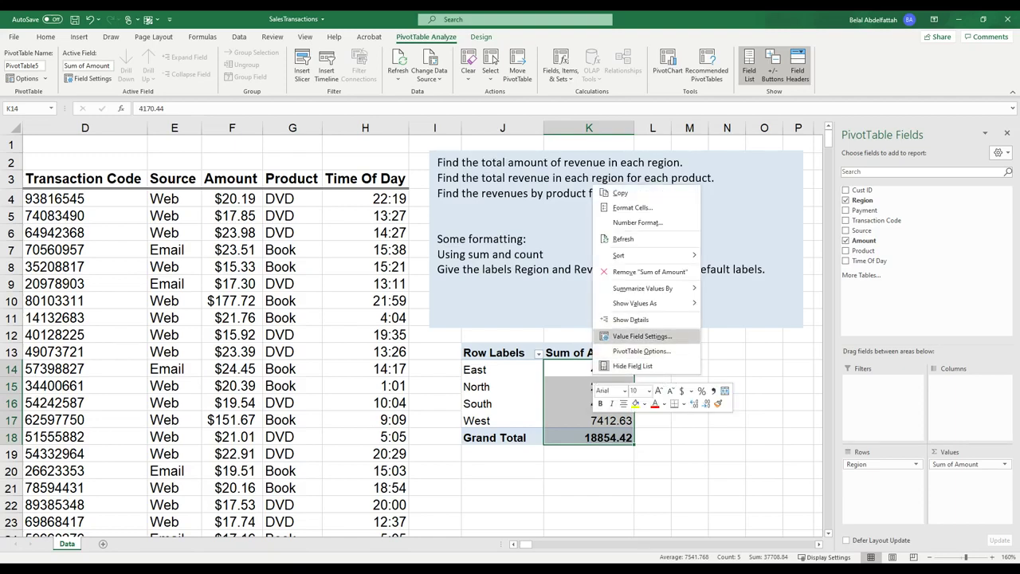
{"action": "left_click", "coordinate": [641, 335]}
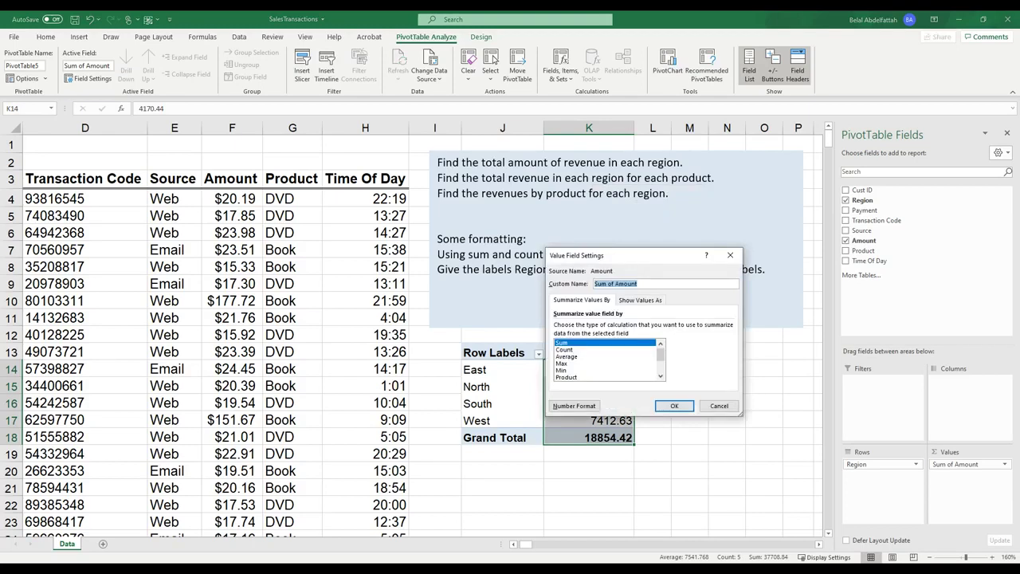
{"action": "left_click", "coordinate": [573, 406]}
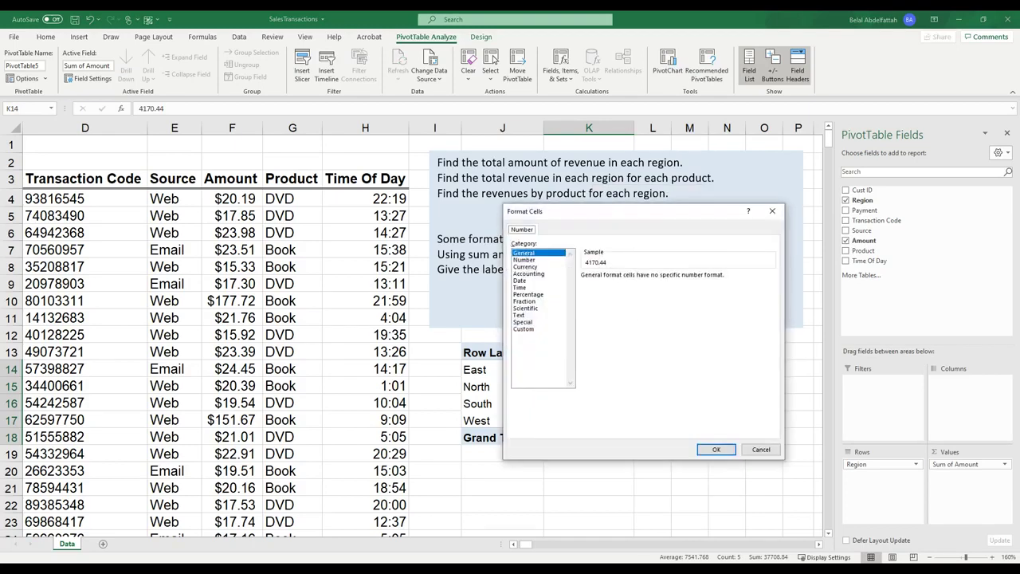
{"action": "left_click", "coordinate": [525, 266]}
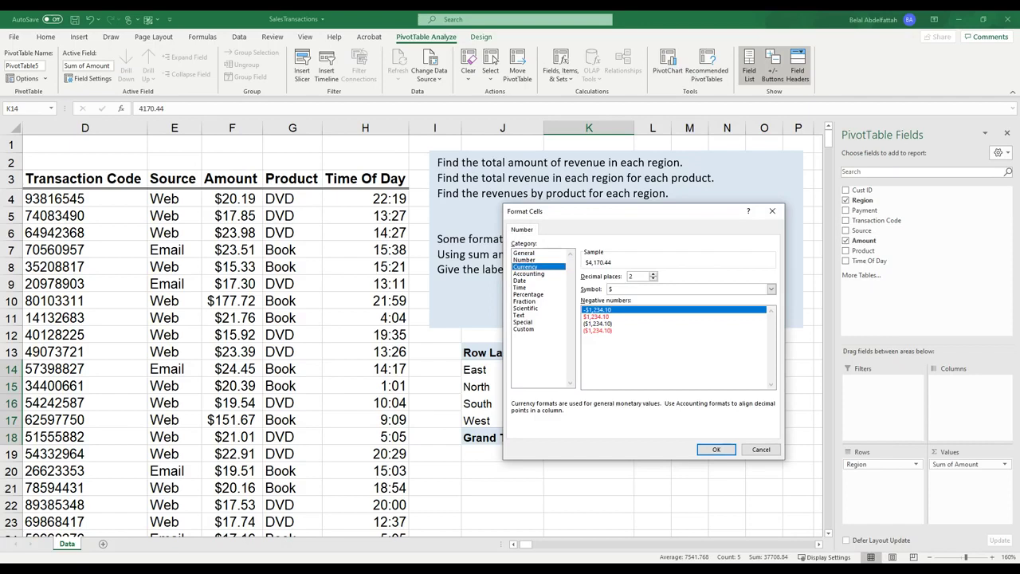
{"action": "left_click", "coordinate": [529, 273]}
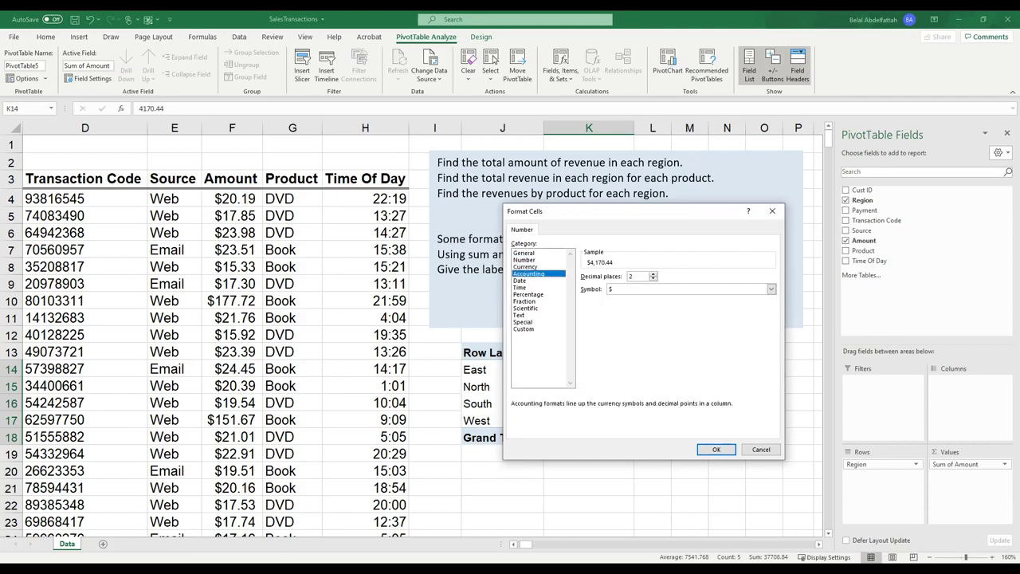
{"action": "left_click", "coordinate": [525, 267]}
{"action": "left_click", "coordinate": [529, 273]}
{"action": "left_click", "coordinate": [525, 266]}
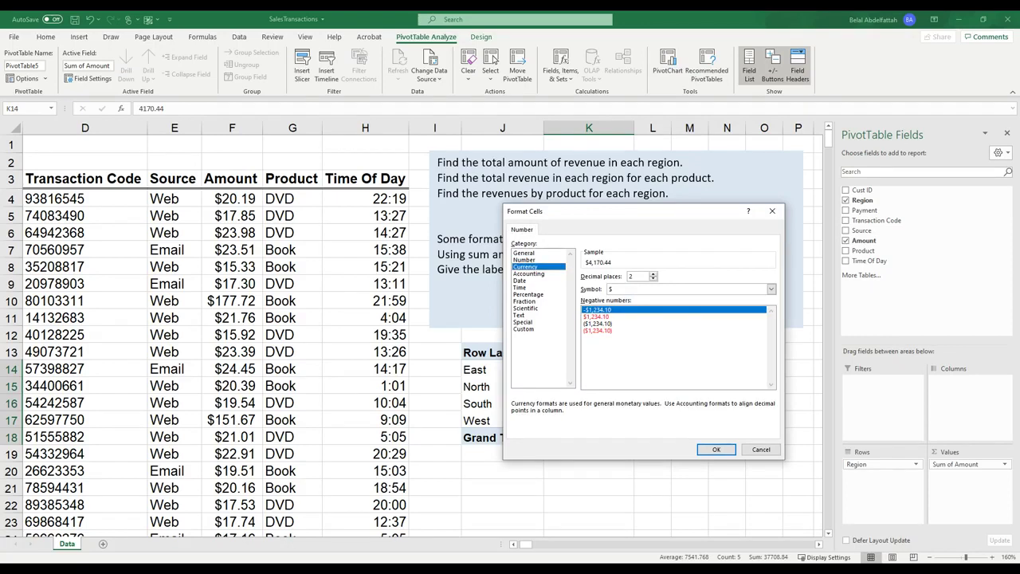
{"action": "left_click", "coordinate": [716, 449]}
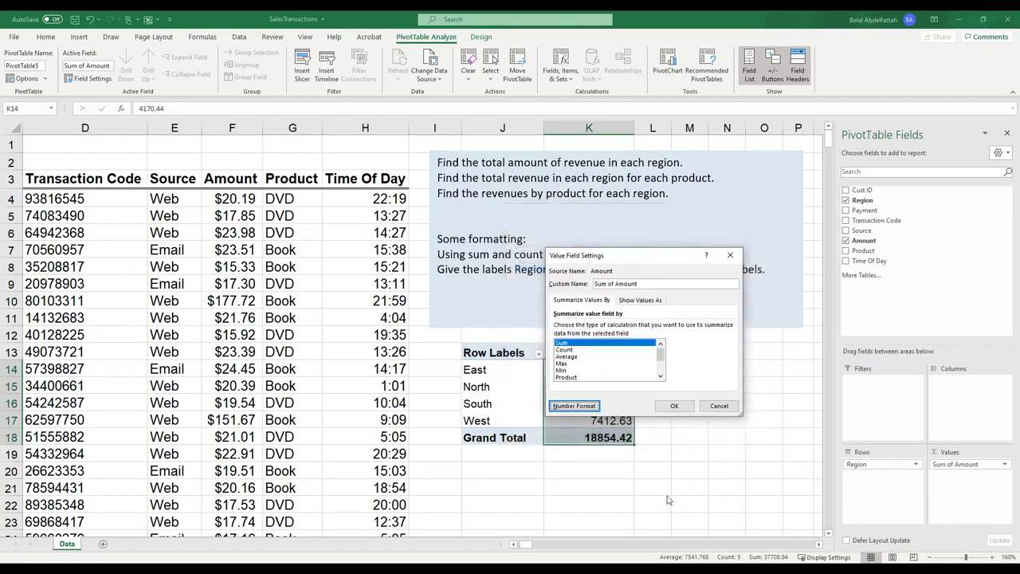
{"action": "left_click", "coordinate": [675, 406]}
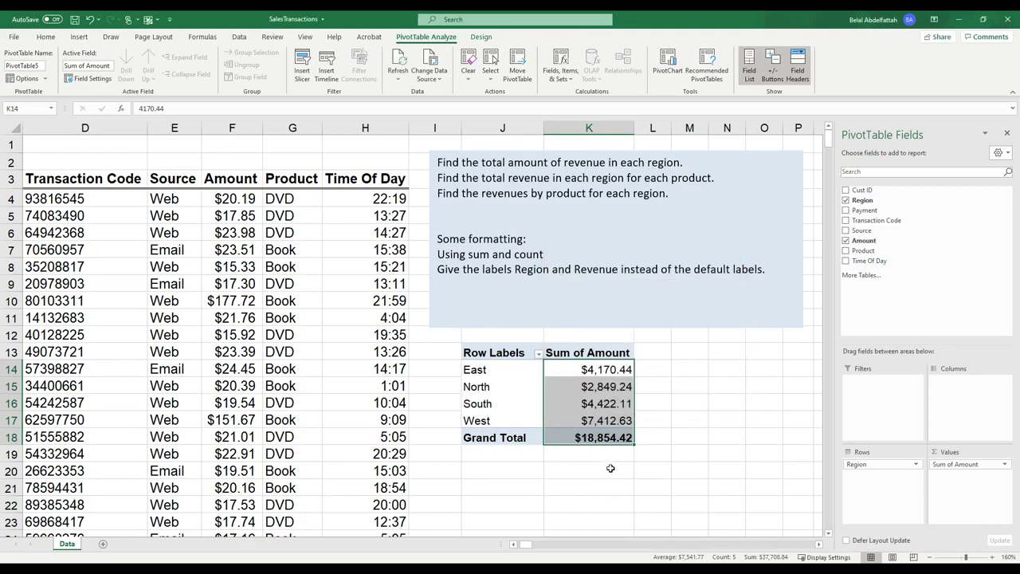
{"action": "left_click", "coordinate": [675, 407]}
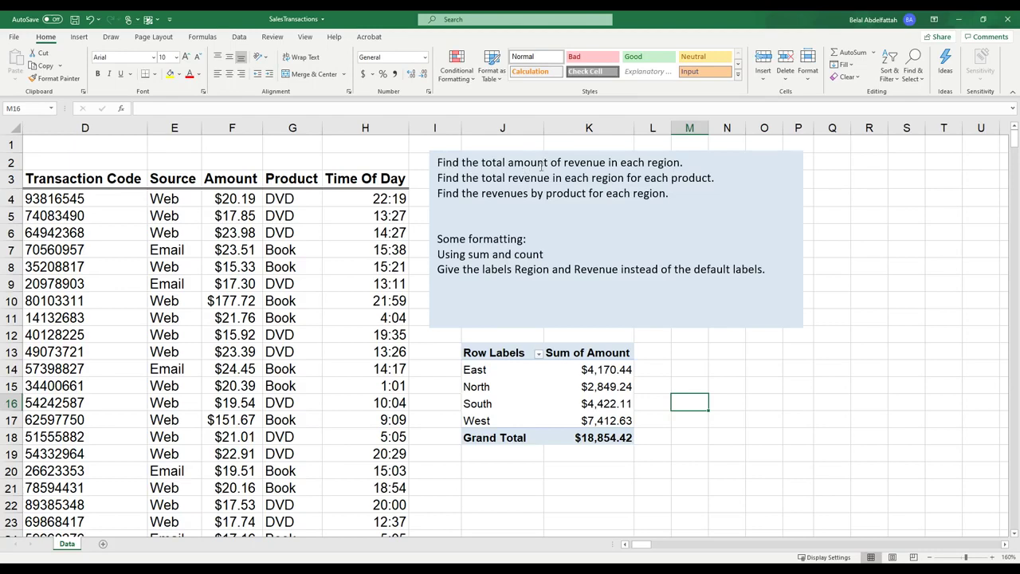
Rename the PivotTable's Row Labels header in cell J13 as Region.
{"action": "left_click", "coordinate": [604, 398]}
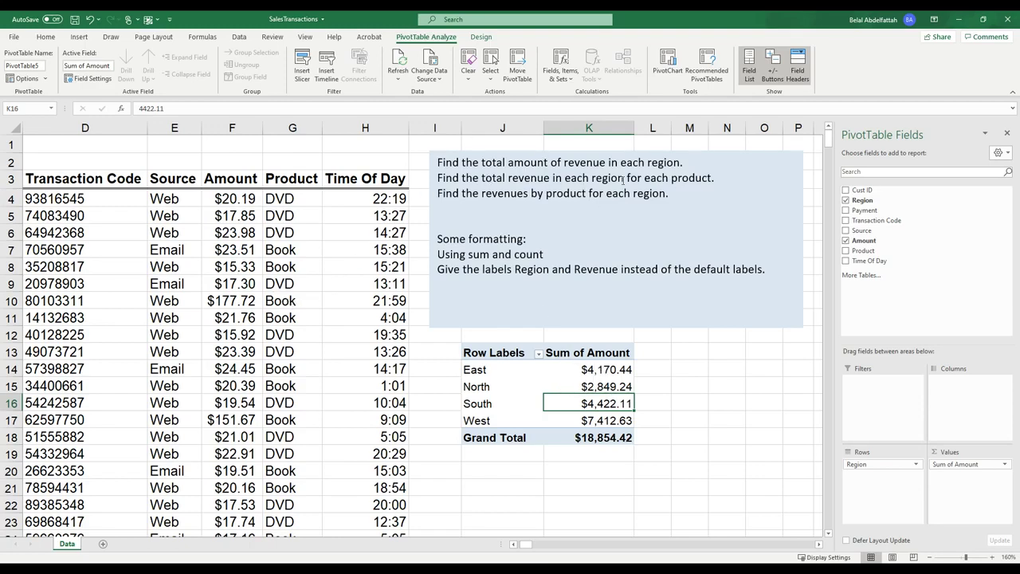
{"action": "left_click", "coordinate": [491, 354]}
{"action": "left_click", "coordinate": [594, 354]}
{"action": "left_click", "coordinate": [523, 355]}
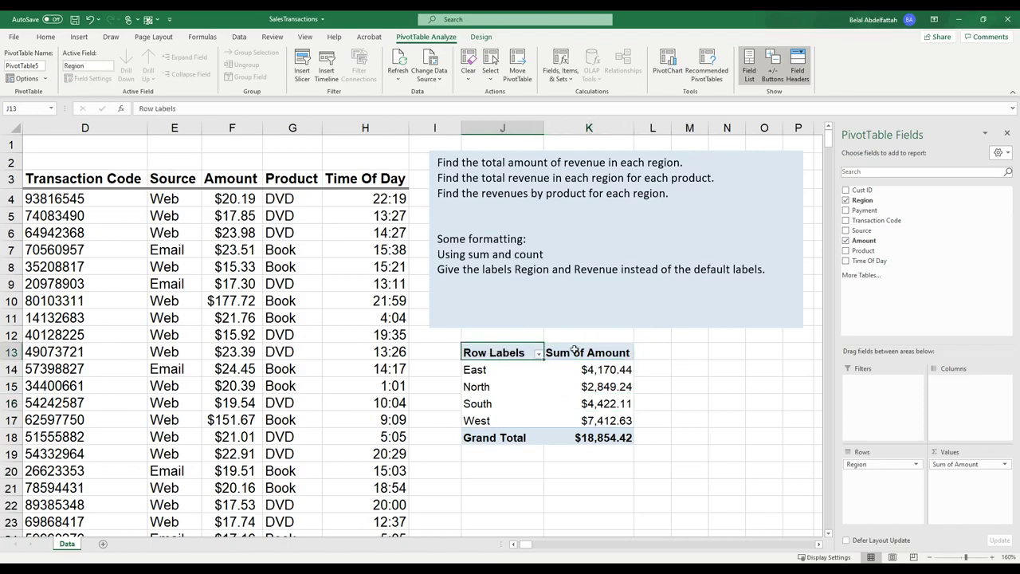
{"action": "left_click", "coordinate": [574, 351]}
{"action": "left_click", "coordinate": [499, 352]}
{"action": "double_click", "coordinate": [499, 352]}
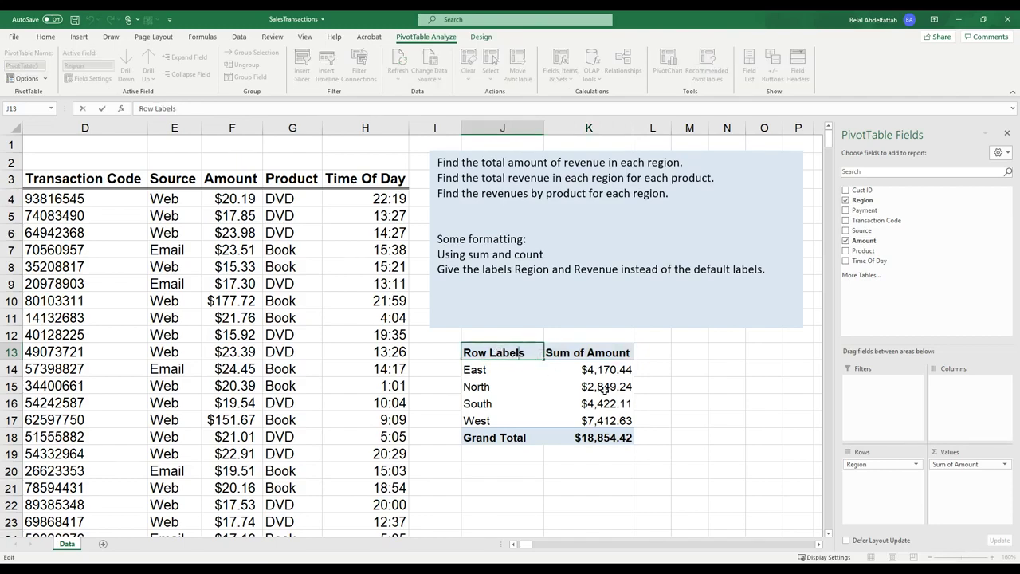
{"action": "key", "text": "BackSpace"}
{"action": "key", "text": "BackSpace"}
{"action": "key", "text": "BackSpace"}
{"action": "key", "text": "BackSpace"}
{"action": "key", "text": "BackSpace"}
{"action": "key", "text": "BackSpace"}
{"action": "key", "text": "BackSpace"}
{"action": "key", "text": "BackSpace"}
{"action": "key", "text": "BackSpace"}
{"action": "key", "text": "BackSpace"}
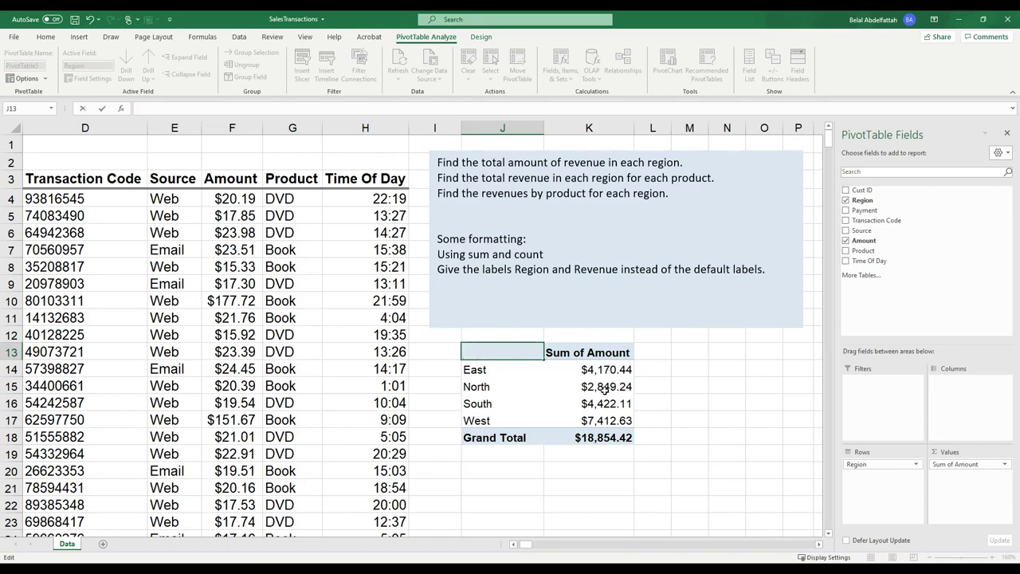
{"action": "type", "text": "Region"}
{"action": "key", "text": "Tab"}
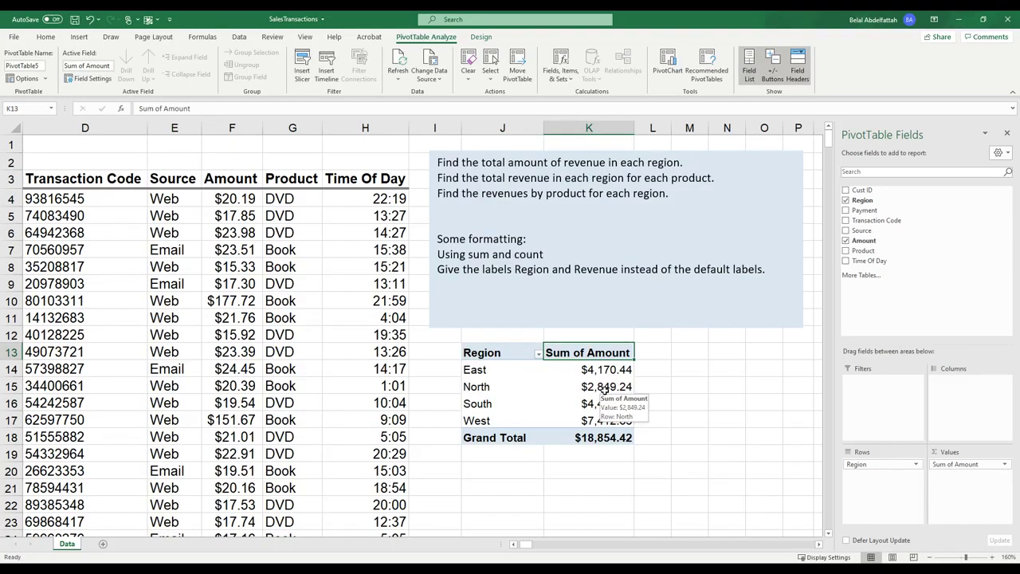
Rename the PivotTable's Sum of Amount header in cell K13 as Revenue.
{"action": "key", "text": "Delete"}
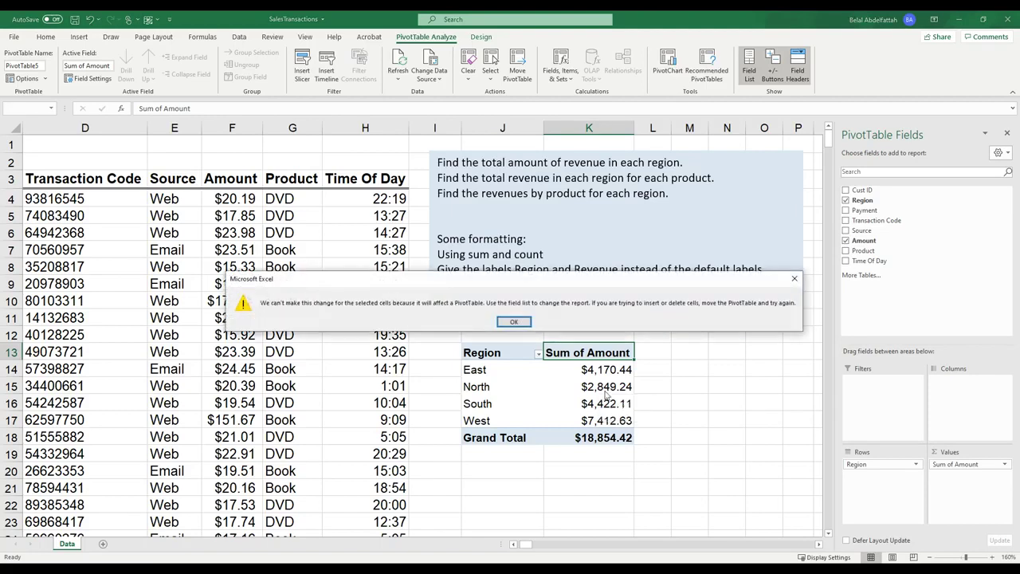
{"action": "key", "text": "Return"}
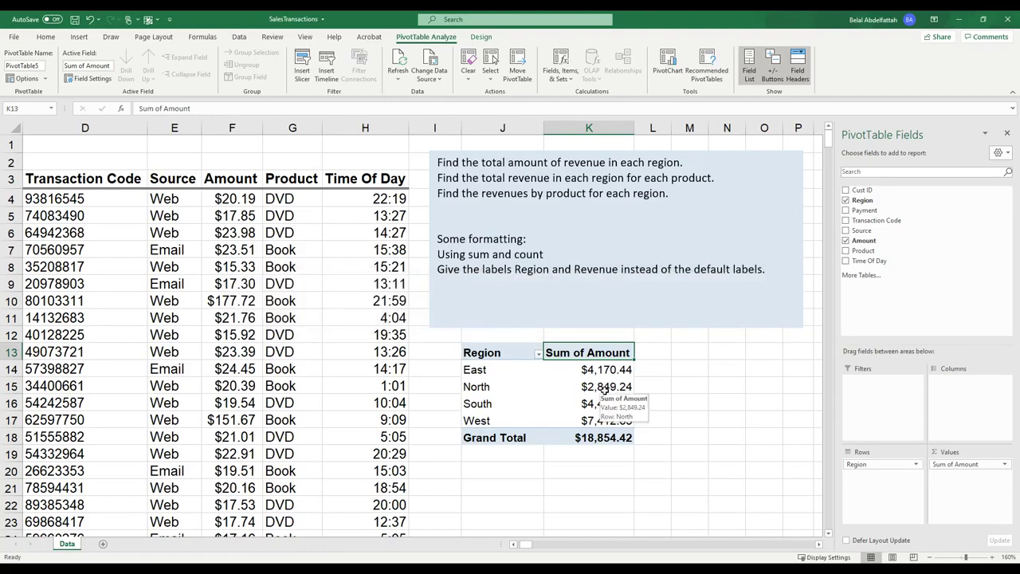
{"action": "type", "text": "RE"}
{"action": "key", "text": "BackSpace"}
{"action": "type", "text": "ev"}
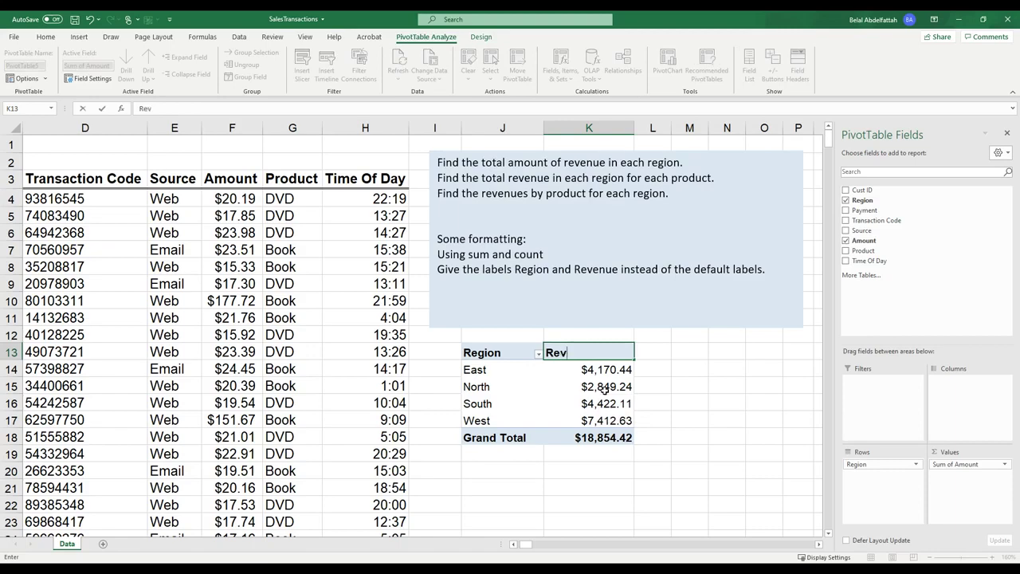
{"action": "type", "text": "enue"}
{"action": "key", "text": "Return"}
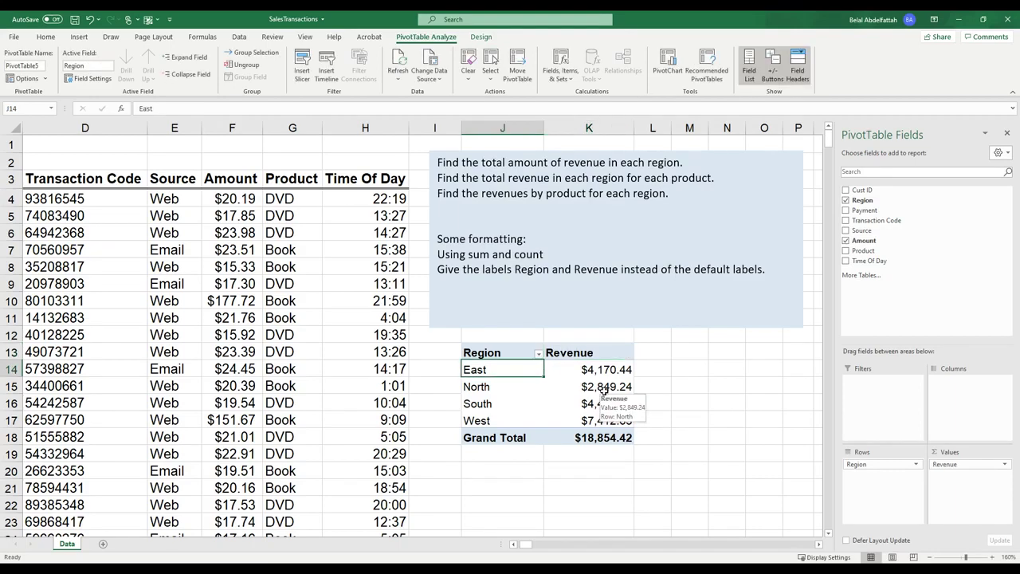
Review the revenue totals and highlight the task line about total revenue in each region for each product.
{"action": "left_click", "coordinate": [589, 470]}
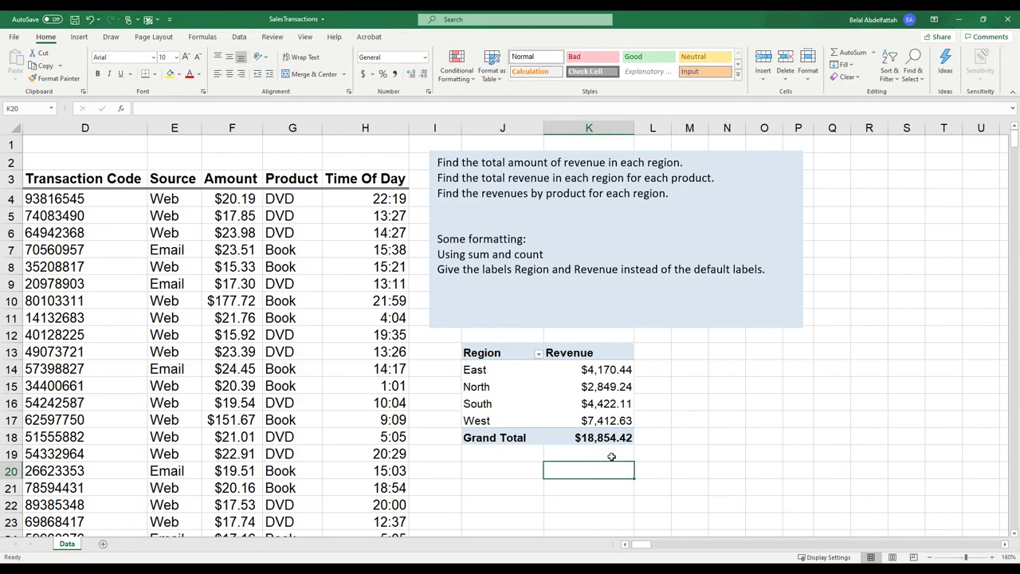
{"action": "mouse_move", "coordinate": [628, 432]}
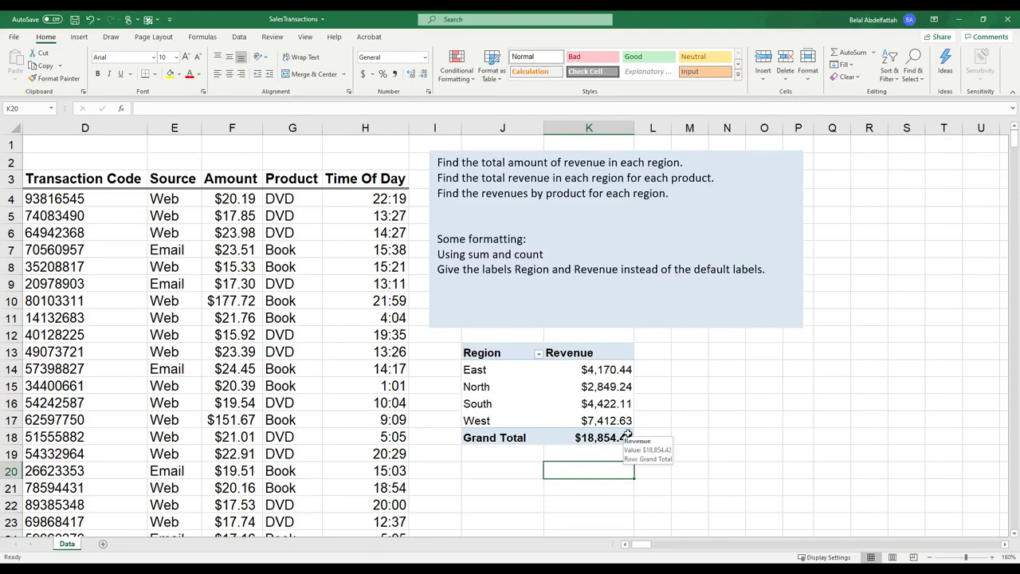
{"action": "left_click", "coordinate": [599, 365]}
{"action": "left_click", "coordinate": [579, 353]}
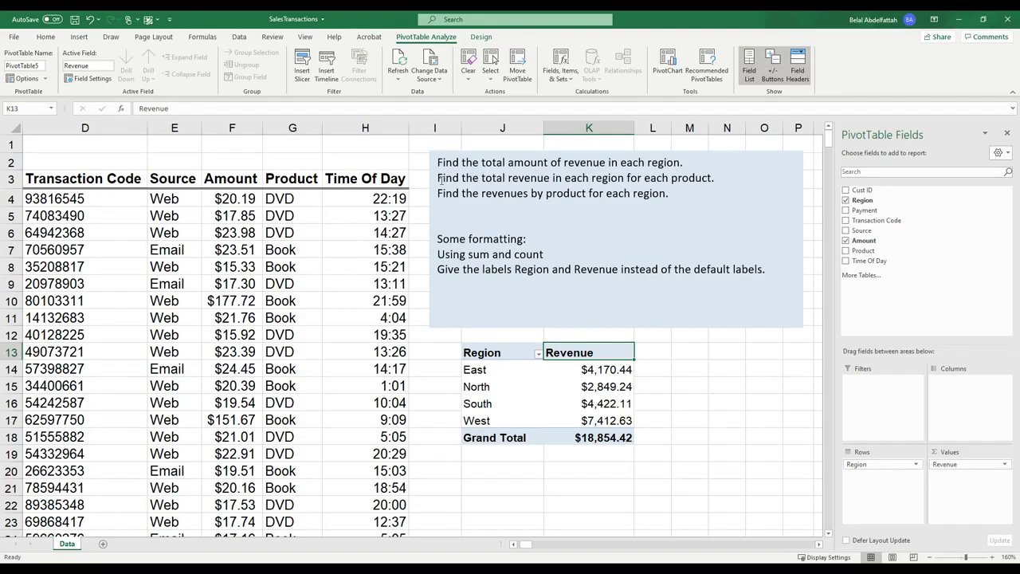
{"action": "left_click_drag", "start_coordinate": [439, 178], "coordinate": [709, 178]}
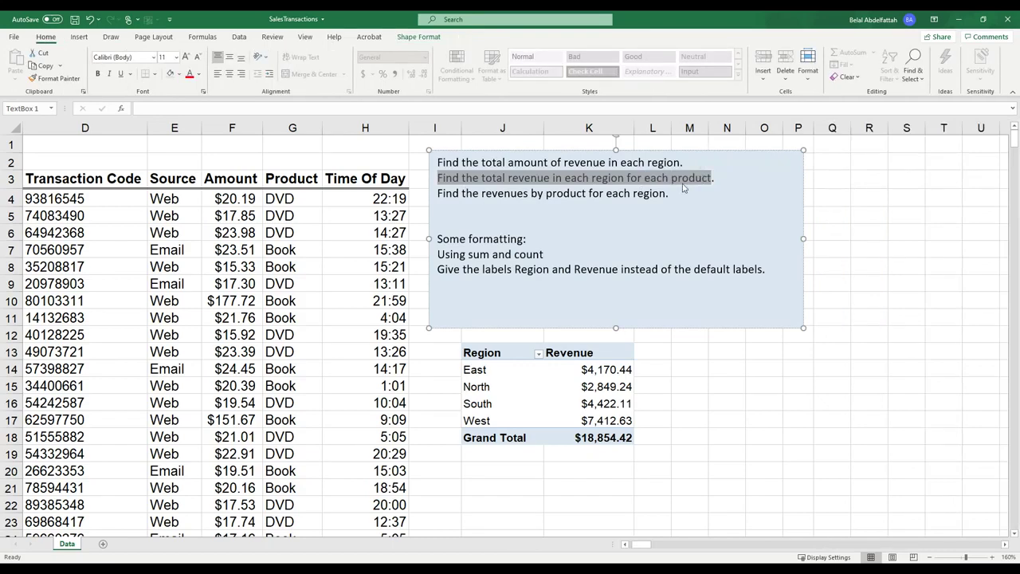
Insert a second PivotTable from the sales data range A3:H475 on a new worksheet and move that sheet after the Data sheet.
{"action": "left_click", "coordinate": [176, 270]}
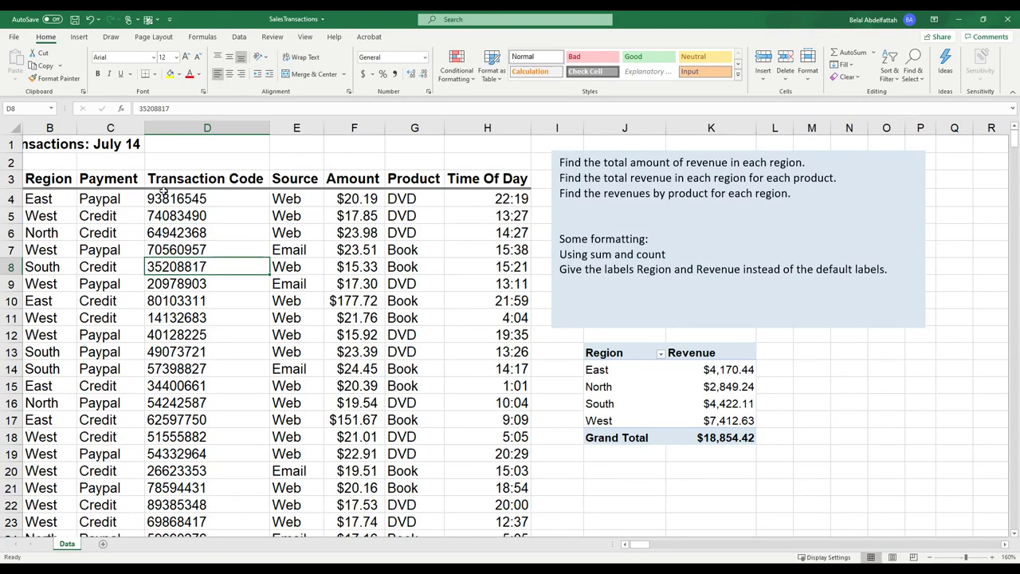
{"action": "left_click", "coordinate": [79, 36]}
{"action": "left_click", "coordinate": [30, 60]}
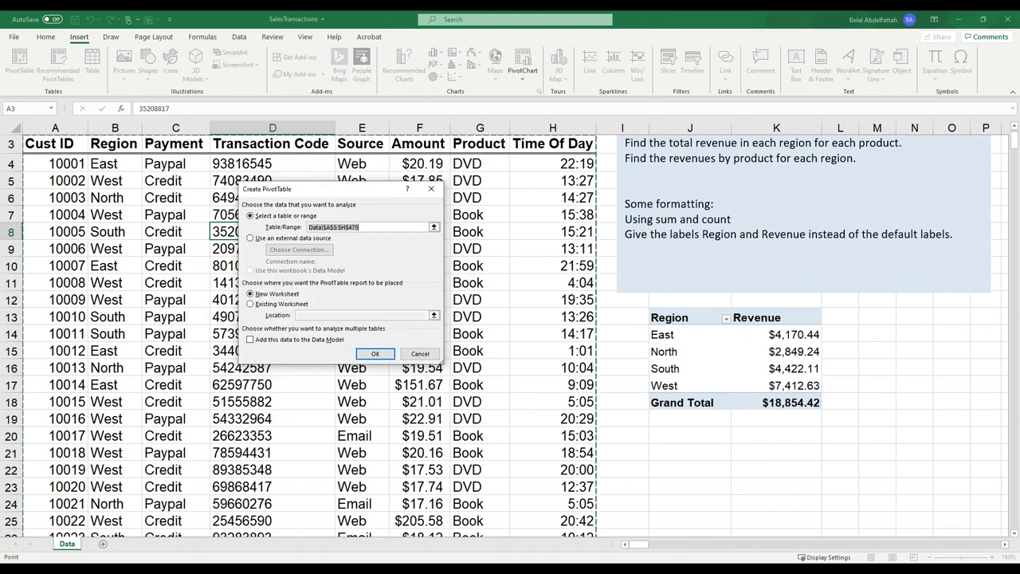
{"action": "left_click", "coordinate": [375, 353]}
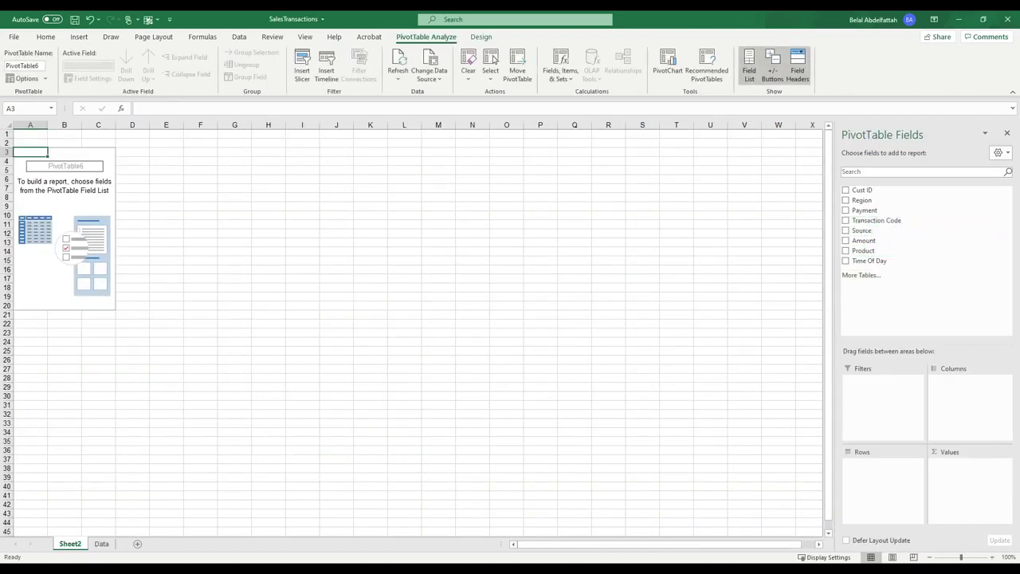
{"action": "left_click_drag", "start_coordinate": [70, 547], "coordinate": [122, 550]}
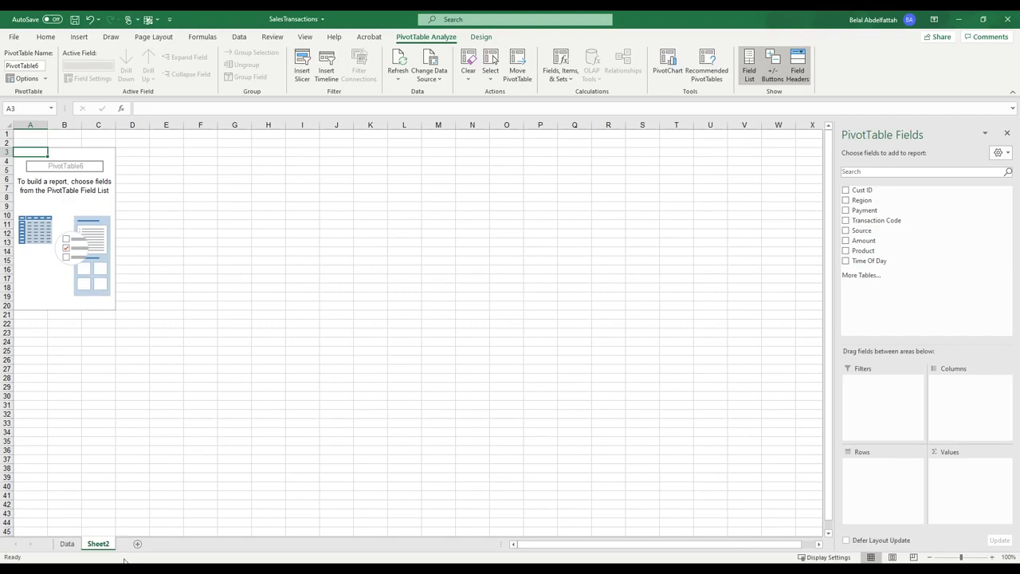
Copy the task instructions text box from the Data sheet and paste it onto Sheet2 at cell J6.
{"action": "left_click", "coordinate": [67, 543]}
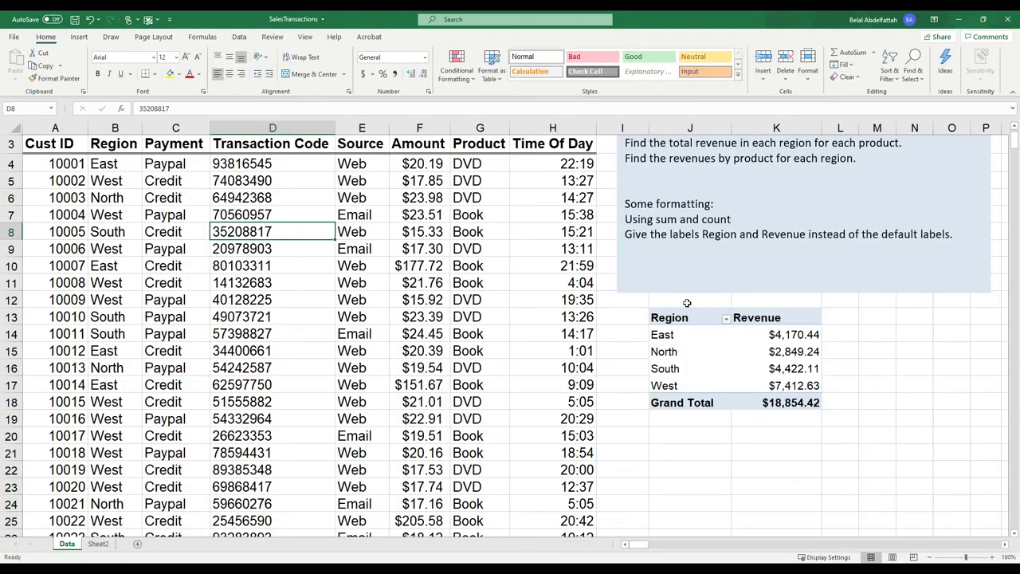
{"action": "left_click", "coordinate": [661, 291]}
{"action": "right_click", "coordinate": [661, 292]}
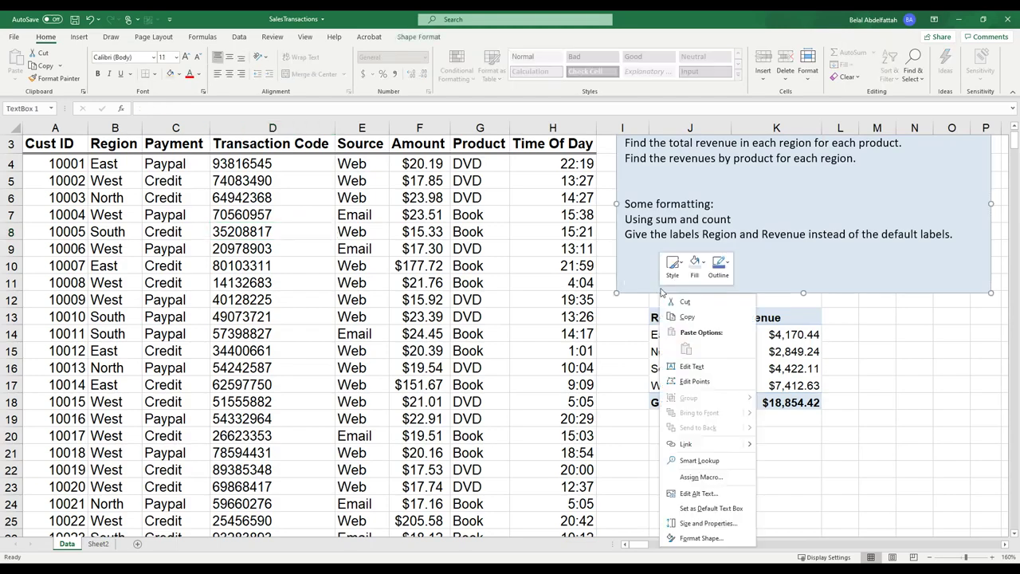
{"action": "left_click", "coordinate": [687, 317]}
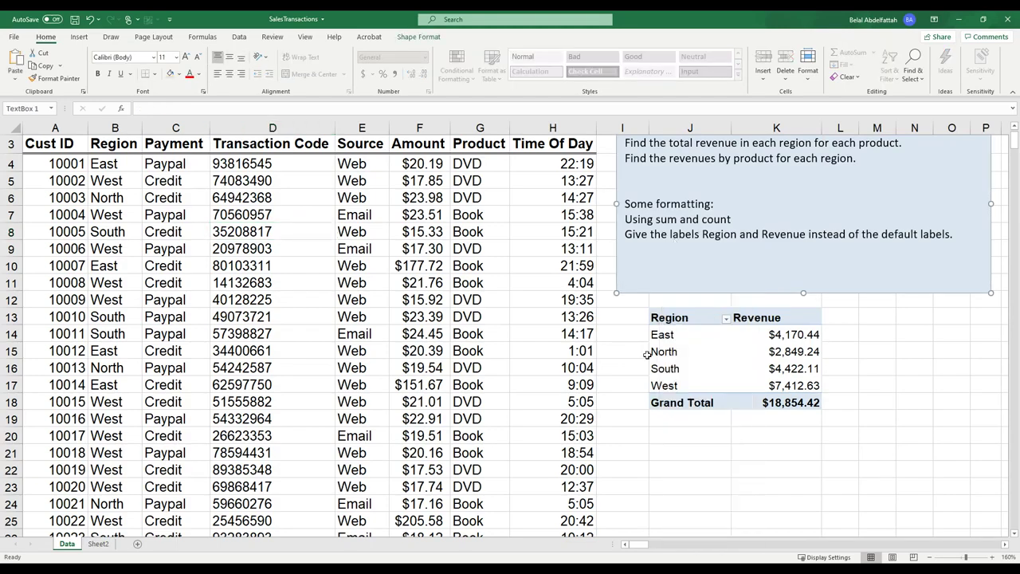
{"action": "left_click", "coordinate": [98, 543]}
{"action": "left_click", "coordinate": [342, 179]}
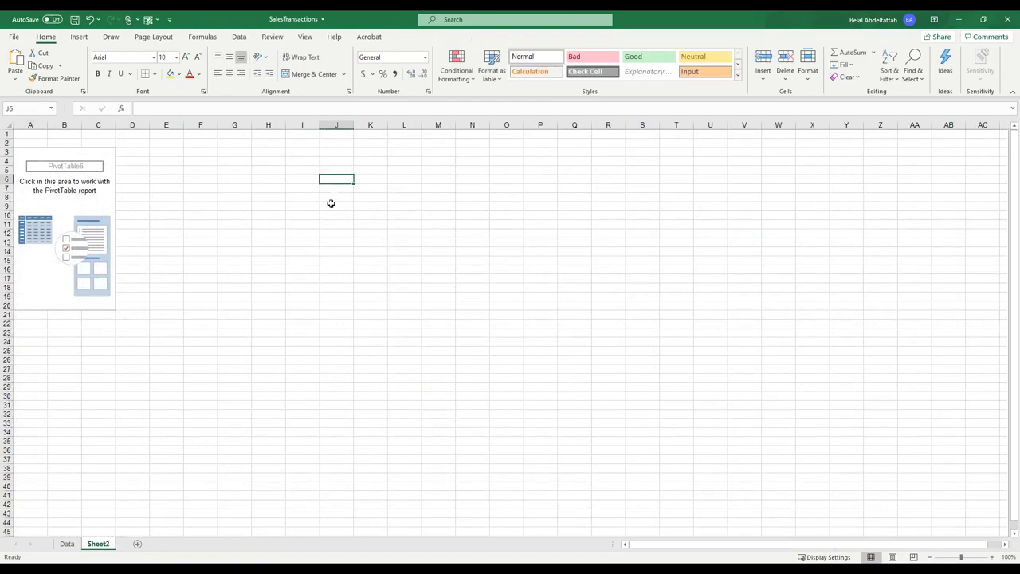
{"action": "key", "text": "ctrl+v"}
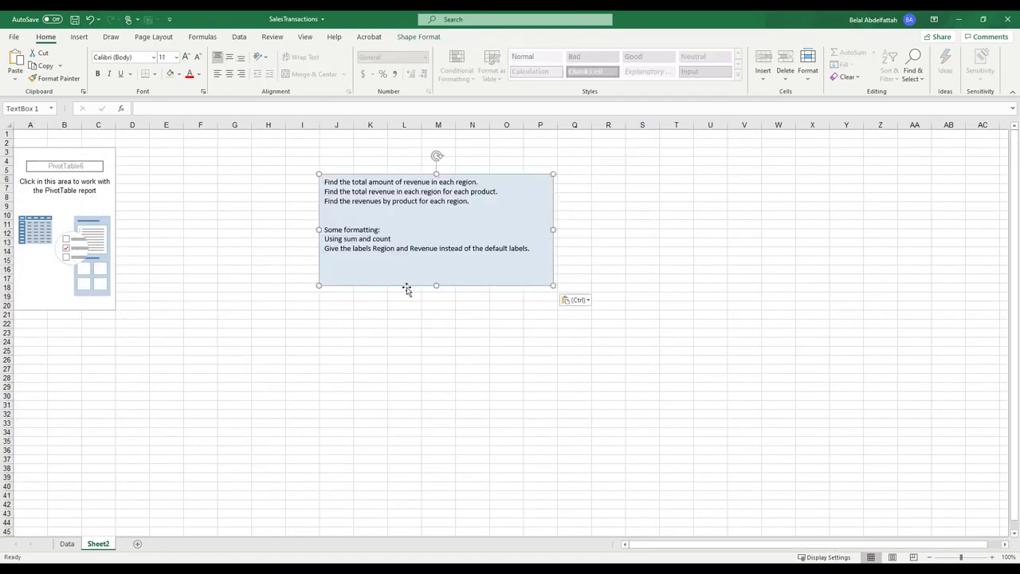
Place the Region field in the rows and the Product field in the columns of the Sheet2 PivotTable.
{"action": "left_click", "coordinate": [992, 557]}
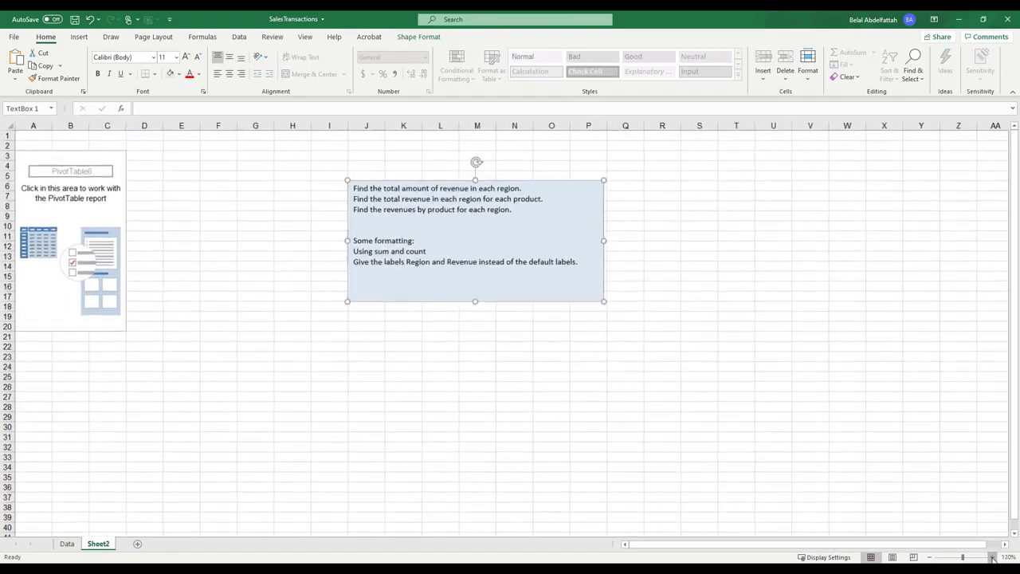
{"action": "left_click", "coordinate": [993, 558]}
{"action": "left_click", "coordinate": [992, 557]}
{"action": "left_click", "coordinate": [992, 557]}
{"action": "left_click", "coordinate": [993, 557]}
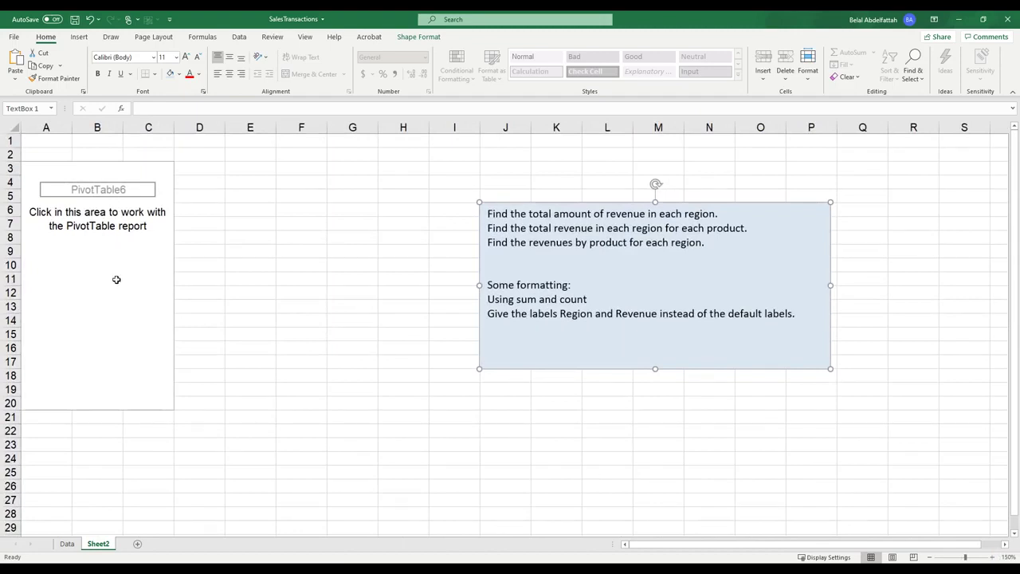
{"action": "left_click", "coordinate": [114, 310]}
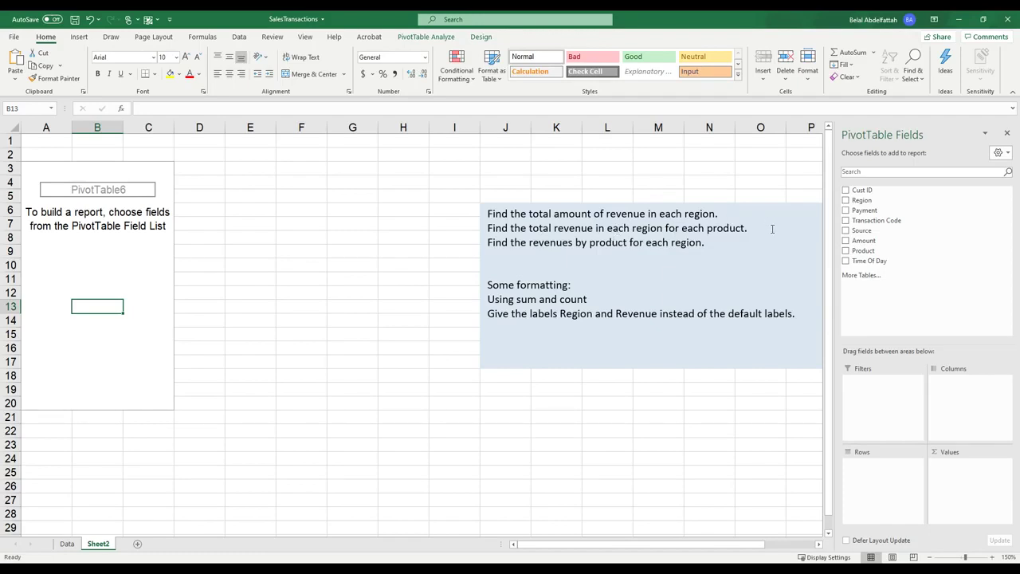
{"action": "left_click_drag", "start_coordinate": [862, 200], "coordinate": [895, 498]}
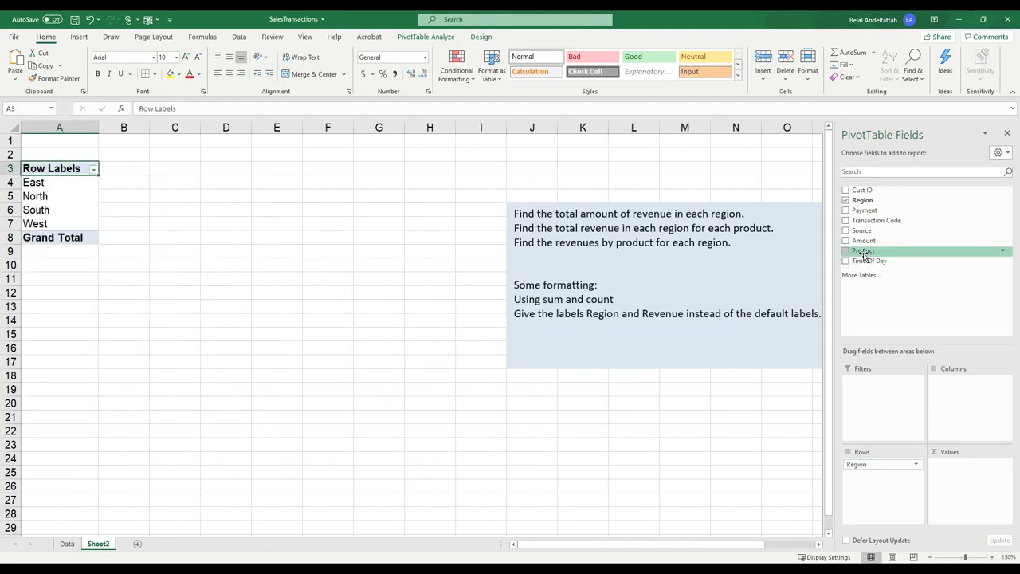
{"action": "left_click_drag", "start_coordinate": [863, 253], "coordinate": [947, 384]}
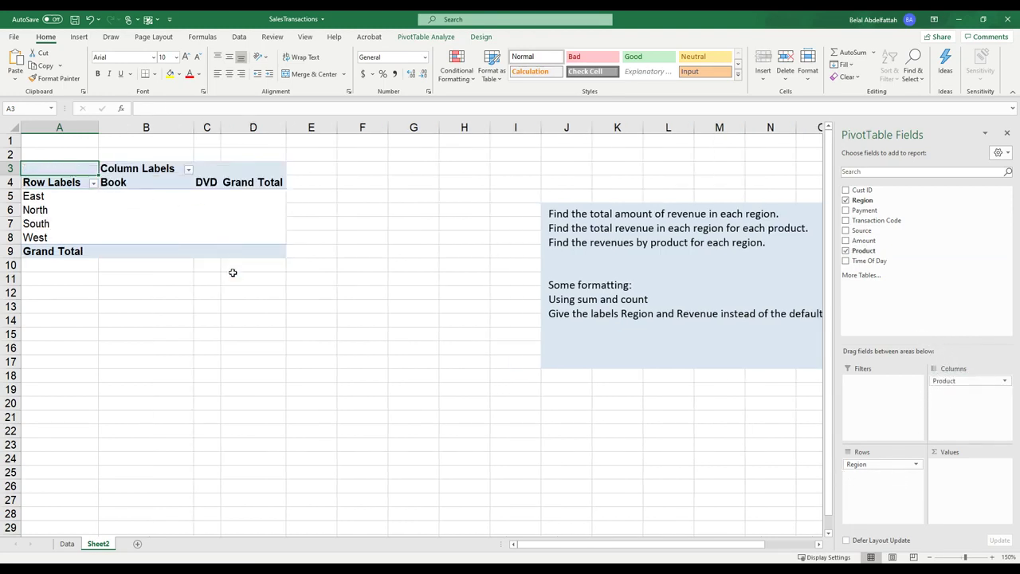
Check the revenue PivotTable on the Data sheet and add Amount as a summed value to the Sheet2 PivotTable.
{"action": "left_click", "coordinate": [67, 543]}
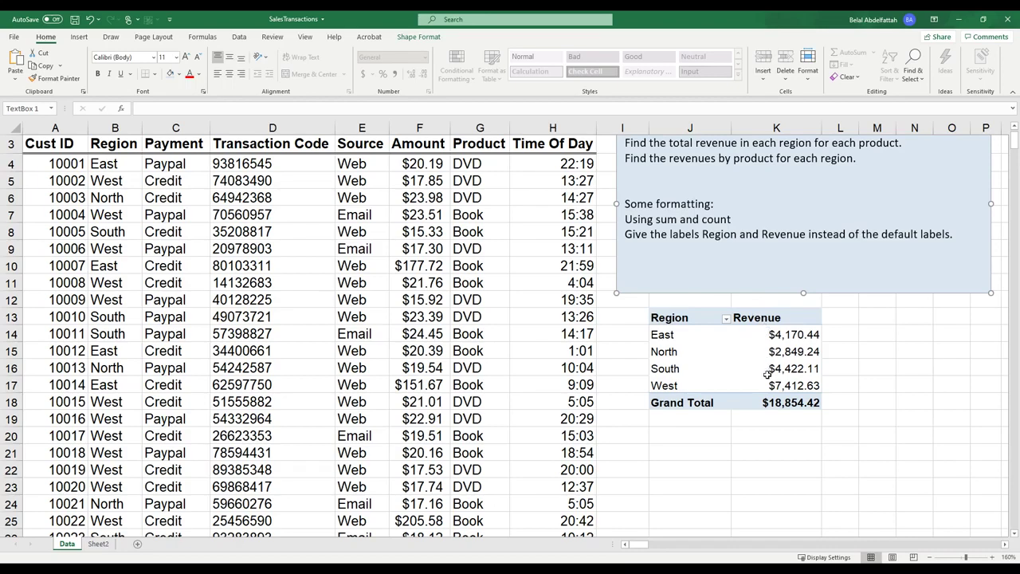
{"action": "left_click", "coordinate": [101, 545]}
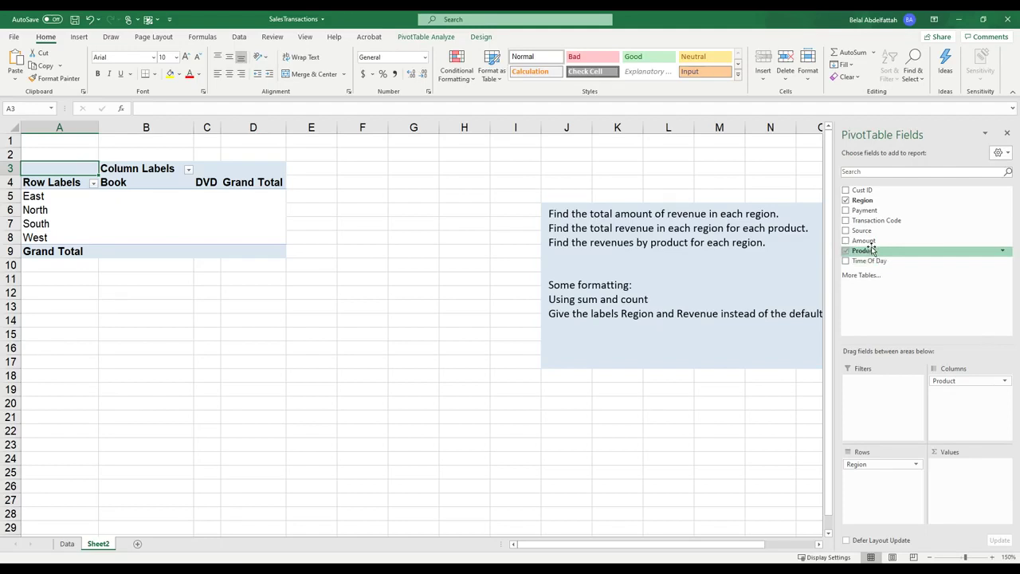
{"action": "left_click_drag", "start_coordinate": [864, 240], "coordinate": [961, 489]}
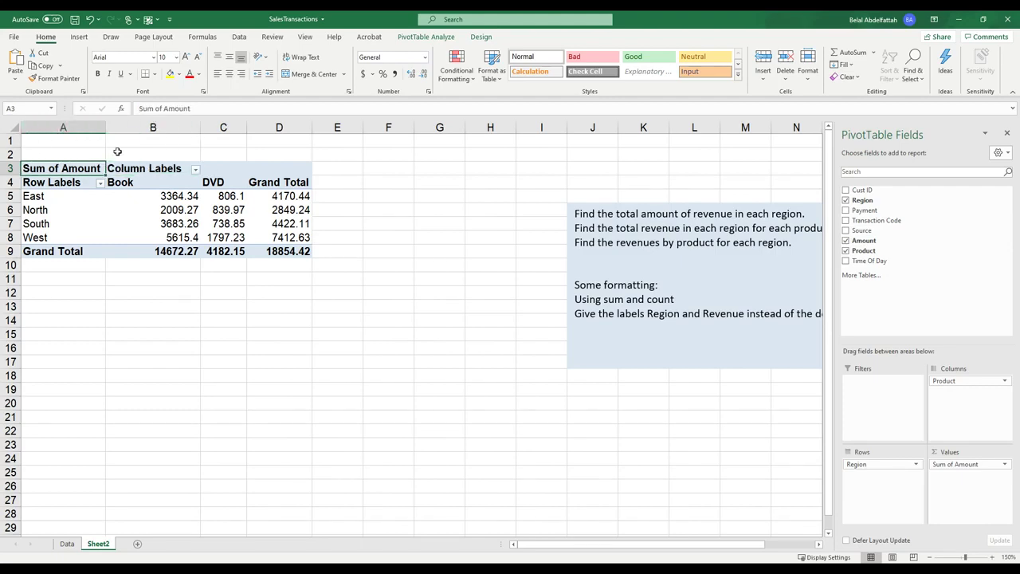
Try to rename the Sum of Amount header in cell A3 as Region, and use Region2 instead.
{"action": "type", "text": "Region"}
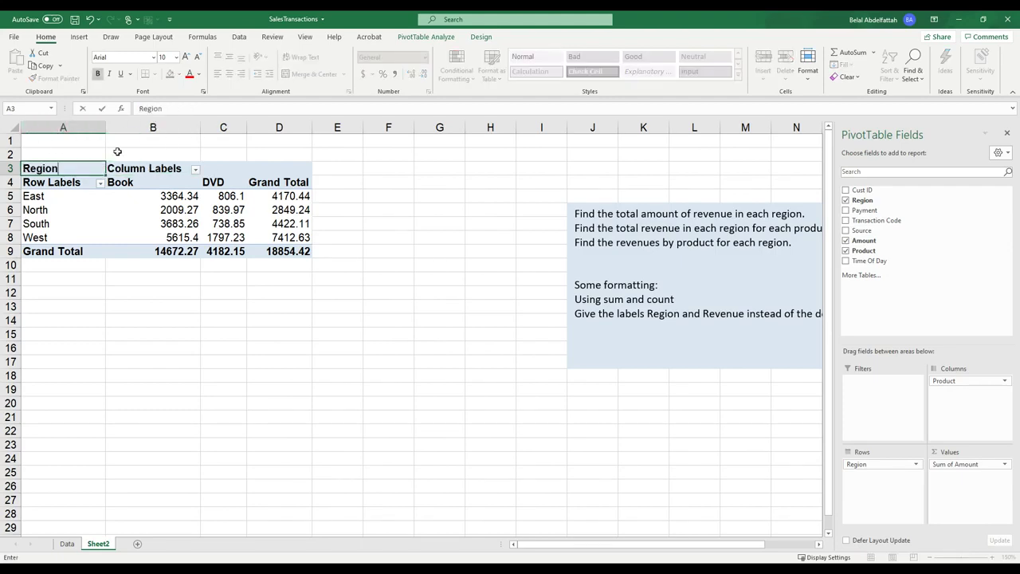
{"action": "key", "text": "Return"}
{"action": "key", "text": "Return"}
{"action": "key", "text": "Return"}
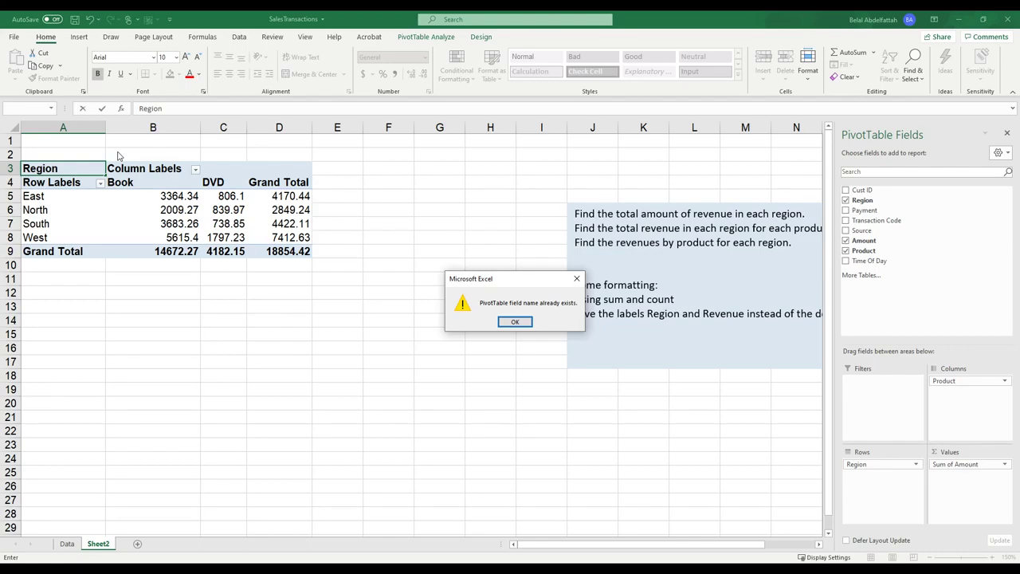
{"action": "key", "text": "Return"}
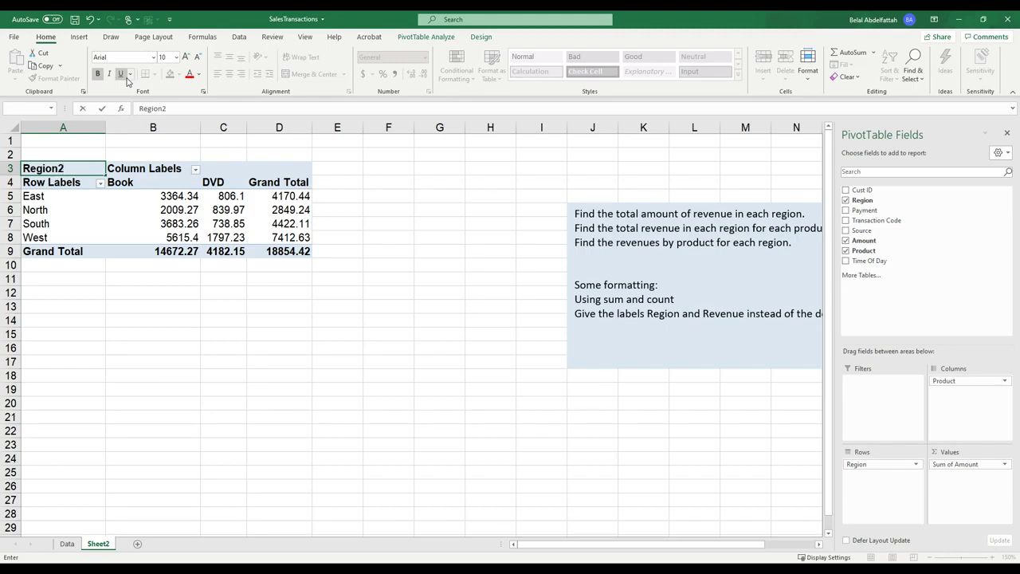
{"action": "key", "text": "Return"}
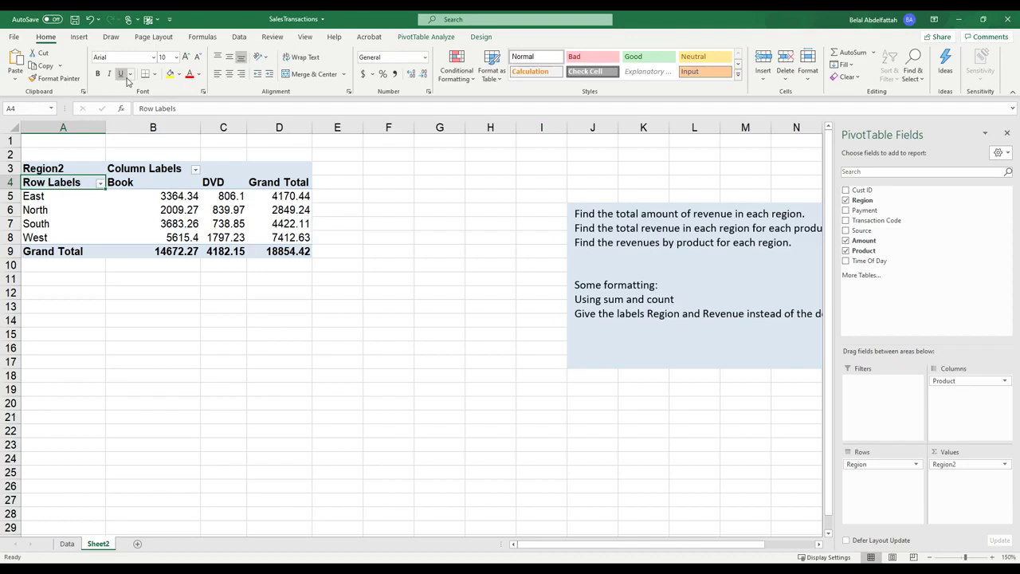
Remove the 2 from the header in cell A3 so that it reads Region.
{"action": "key", "text": "Up"}
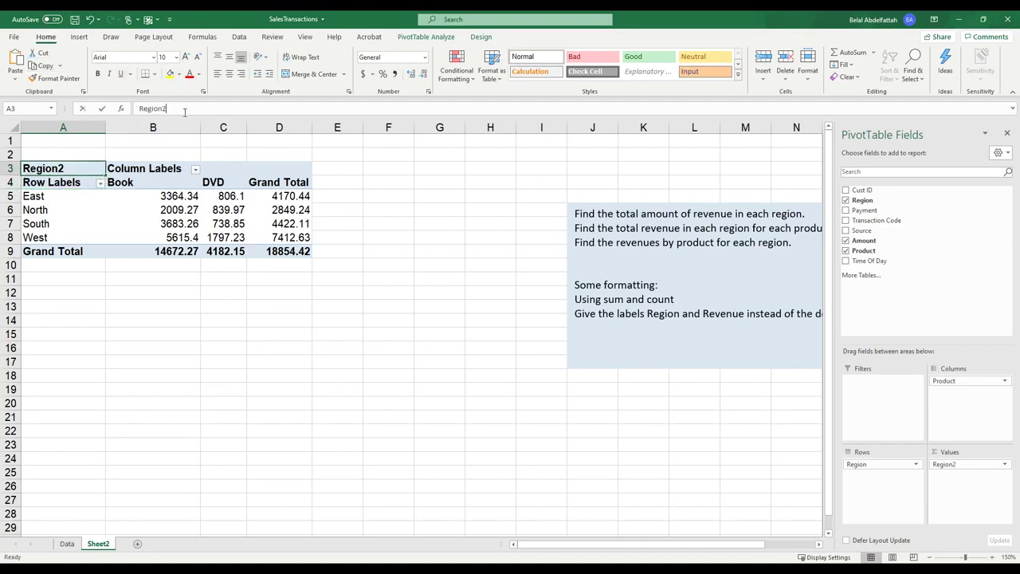
{"action": "left_click", "coordinate": [188, 111]}
{"action": "key", "text": "BackSpace"}
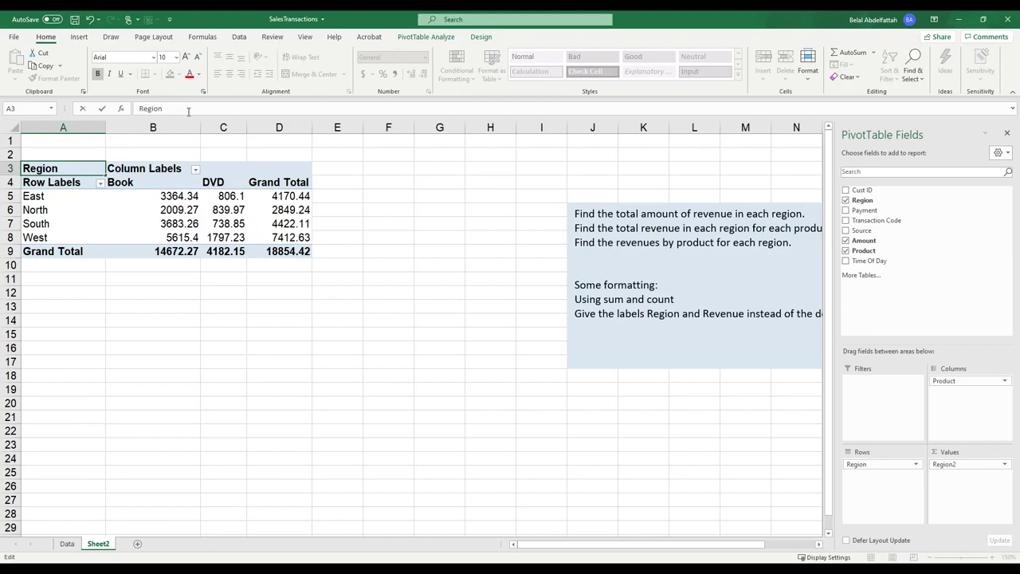
{"action": "key", "text": "Return"}
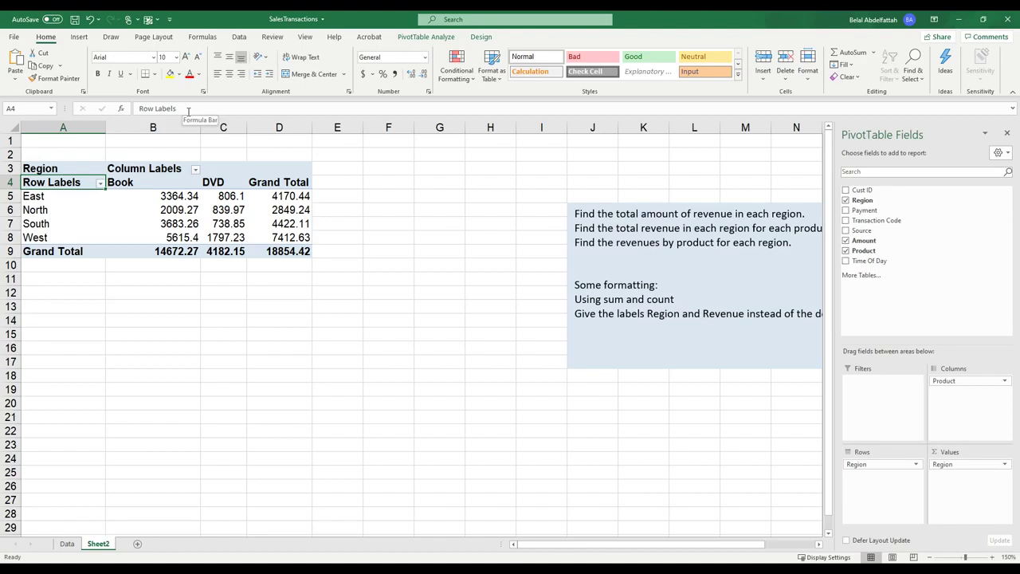
Rename the PivotTable's Column Labels header in cell B3 as Product.
{"action": "key", "text": "Up"}
{"action": "key", "text": "Right"}
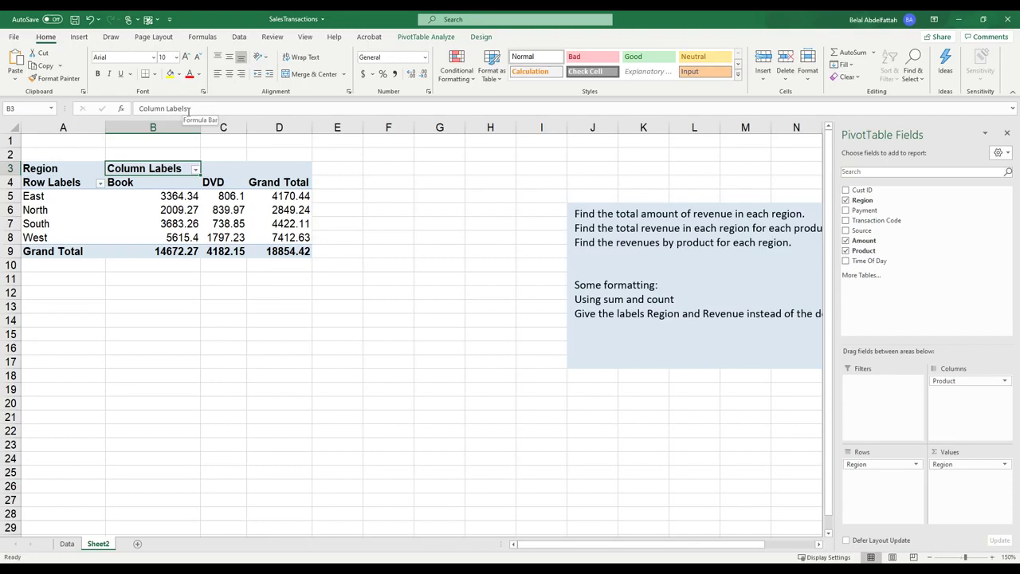
{"action": "type", "text": "Pr"}
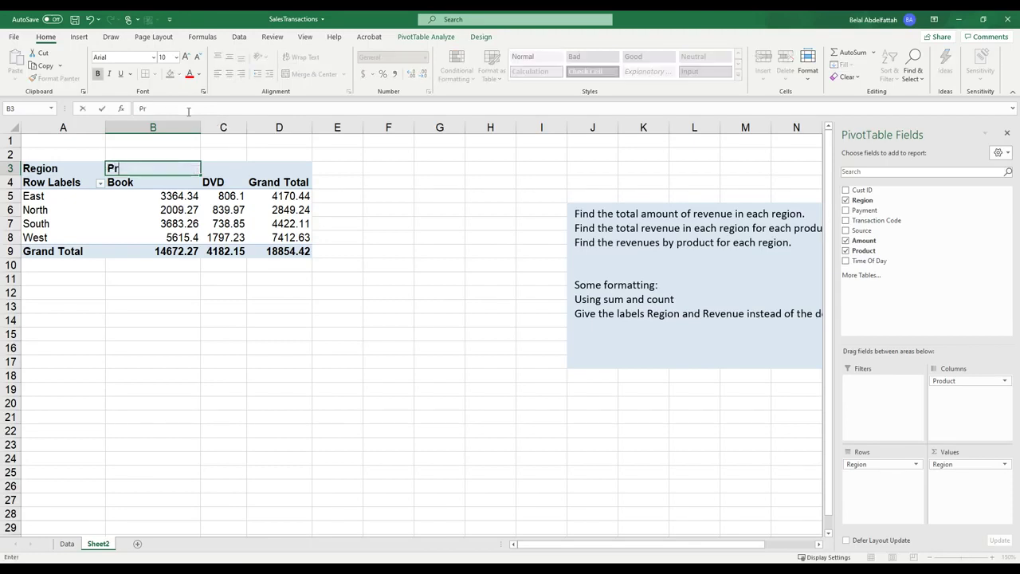
{"action": "type", "text": "oduct"}
{"action": "key", "text": "Return"}
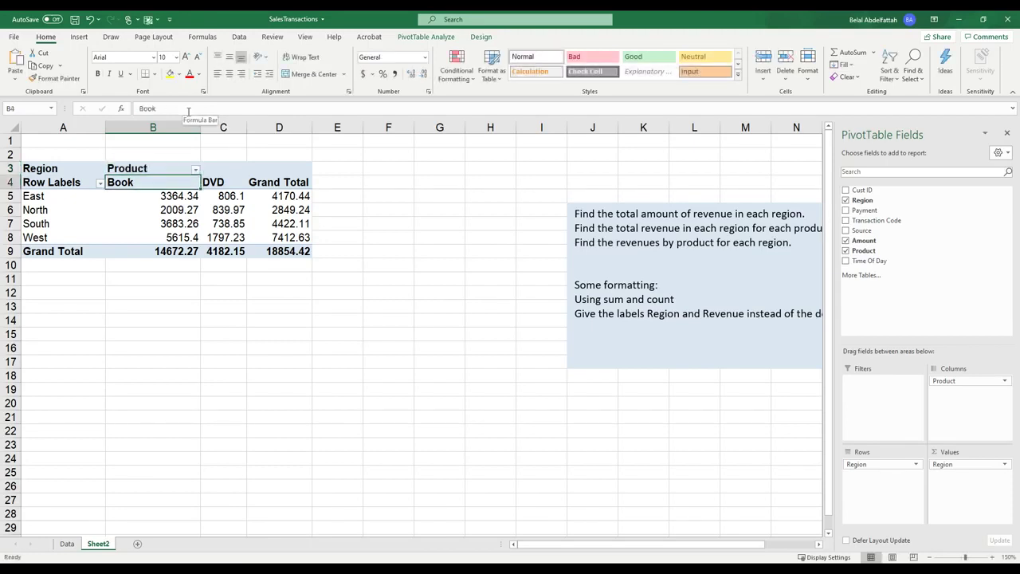
Remove the Grand Total column in D4:D9 from the PivotTable.
{"action": "key", "text": "Right"}
{"action": "key", "text": "Up"}
{"action": "key", "text": "Right"}
{"action": "key", "text": "Down"}
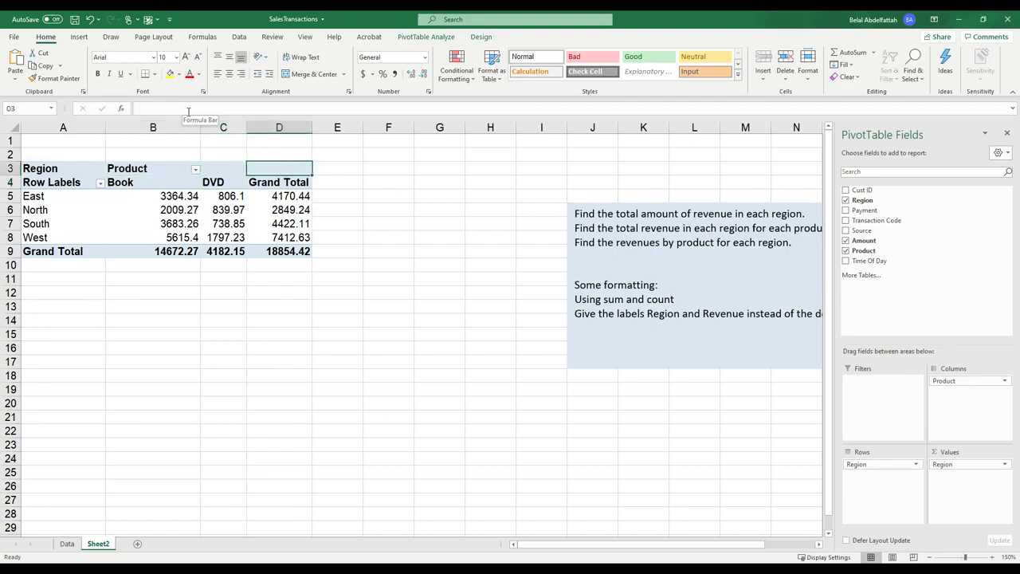
{"action": "key", "text": "Down"}
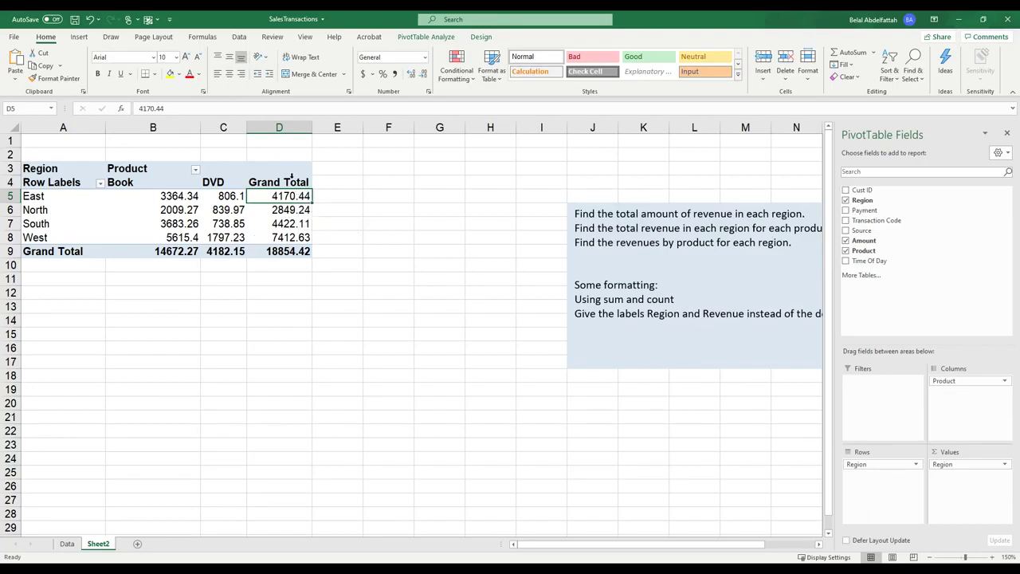
{"action": "left_click", "coordinate": [291, 181]}
{"action": "right_click", "coordinate": [292, 183]}
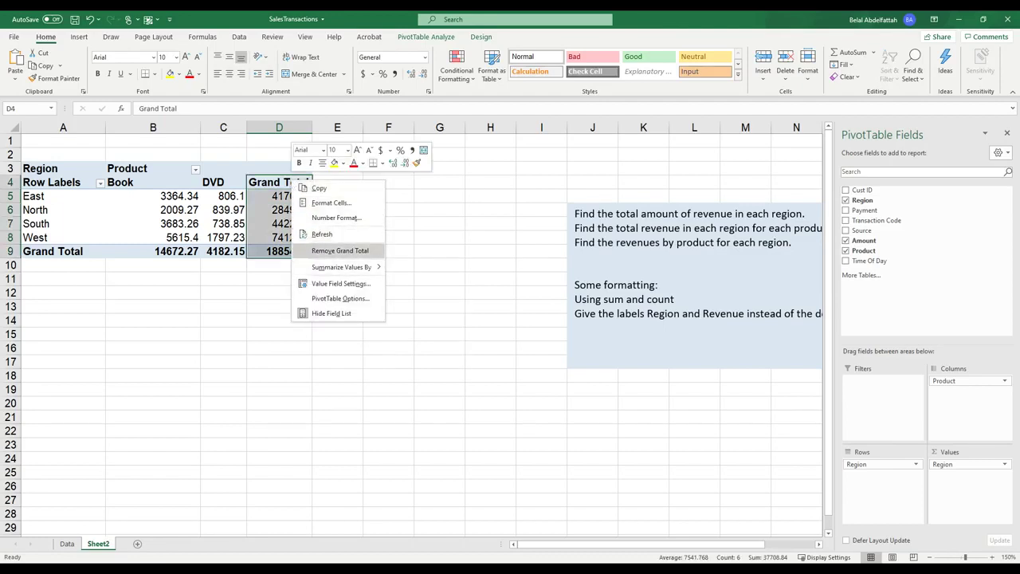
{"action": "left_click", "coordinate": [254, 295]}
{"action": "left_click", "coordinate": [272, 183]}
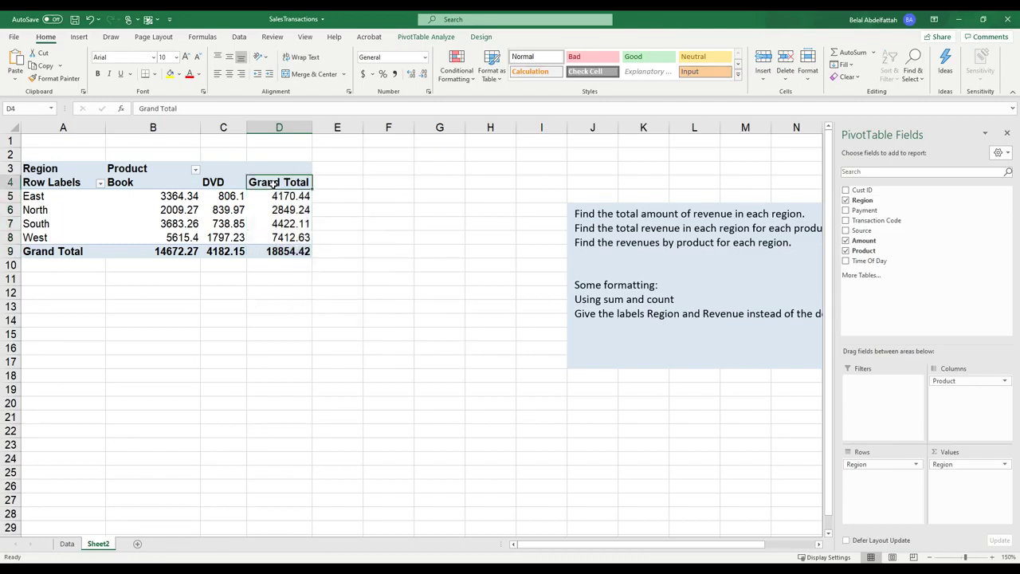
{"action": "left_click_drag", "start_coordinate": [272, 184], "coordinate": [282, 251]}
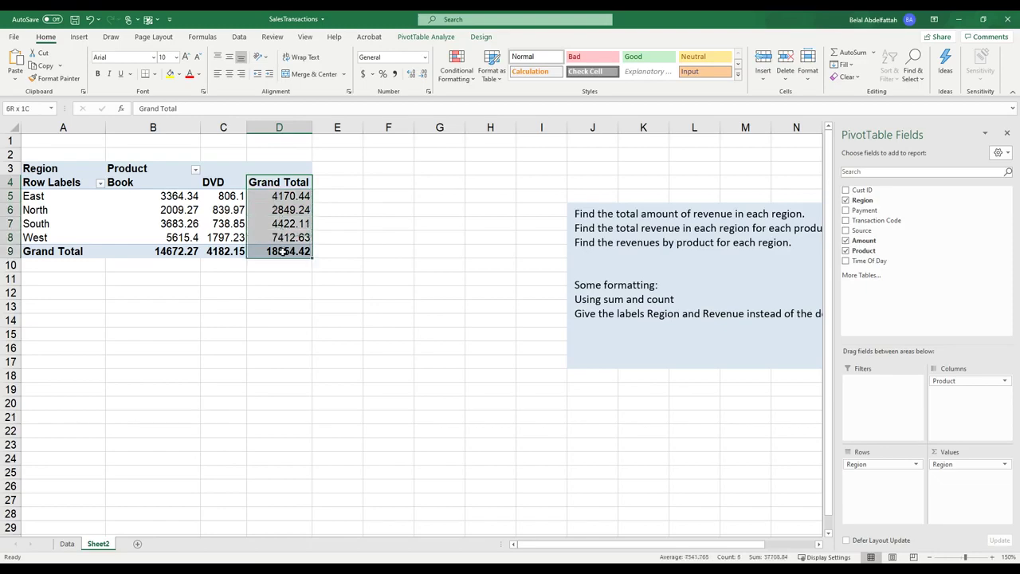
{"action": "right_click", "coordinate": [282, 206]}
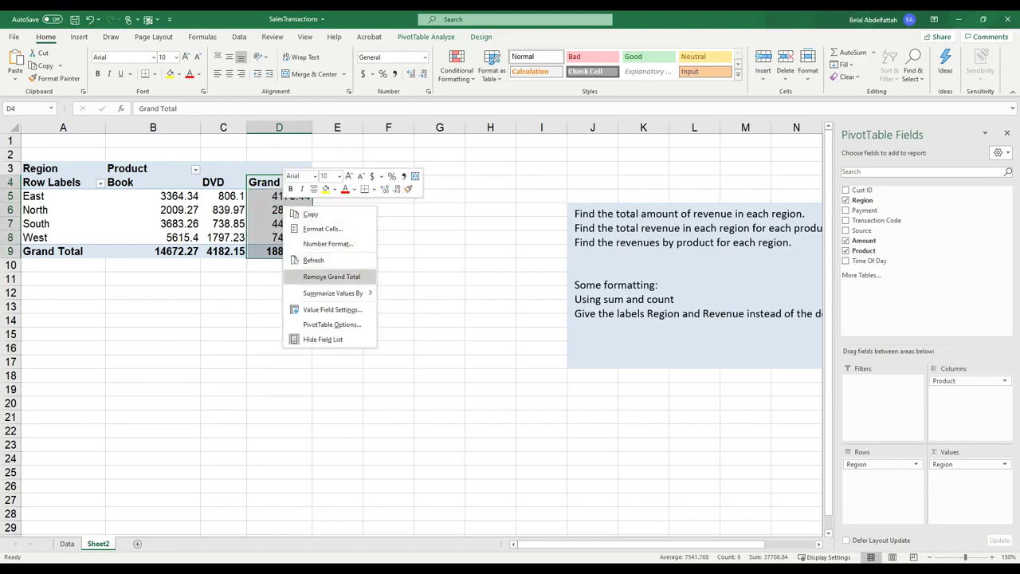
{"action": "left_click", "coordinate": [334, 276]}
Remove the Grand Total row in A9:C9 from the PivotTable.
{"action": "left_click", "coordinate": [46, 253]}
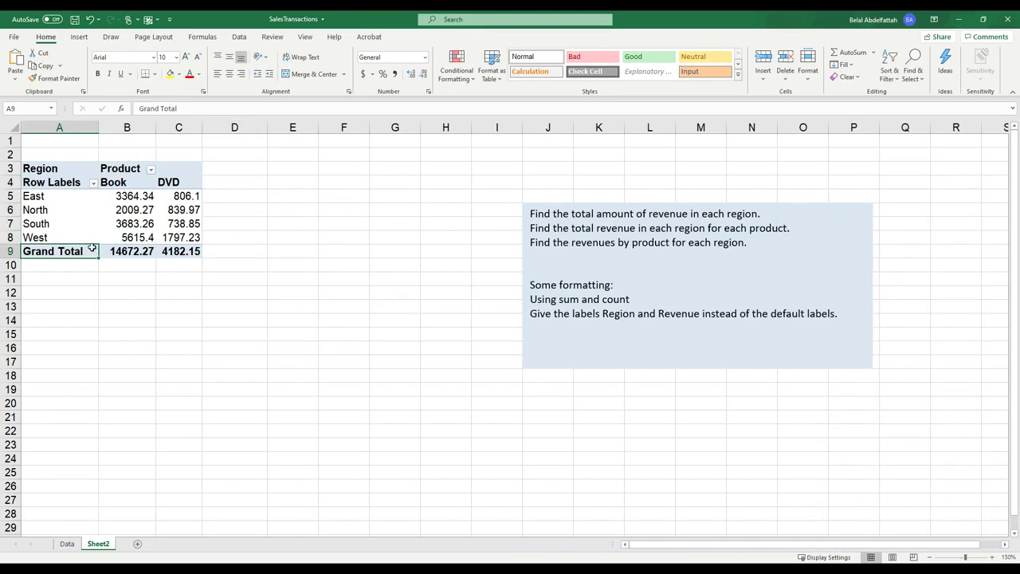
{"action": "left_click_drag", "start_coordinate": [92, 250], "coordinate": [177, 251]}
{"action": "right_click", "coordinate": [77, 253]}
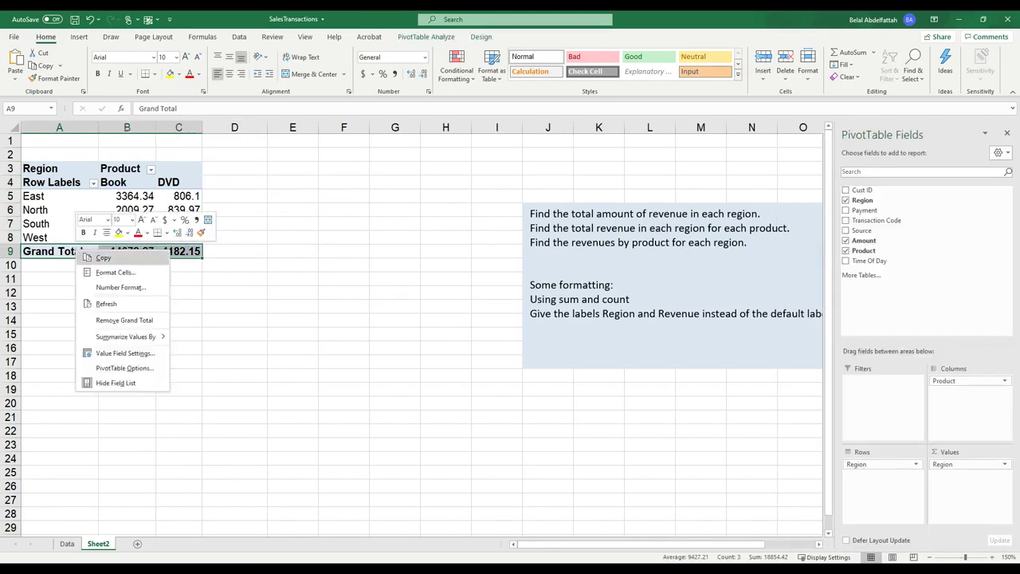
{"action": "left_click", "coordinate": [125, 320]}
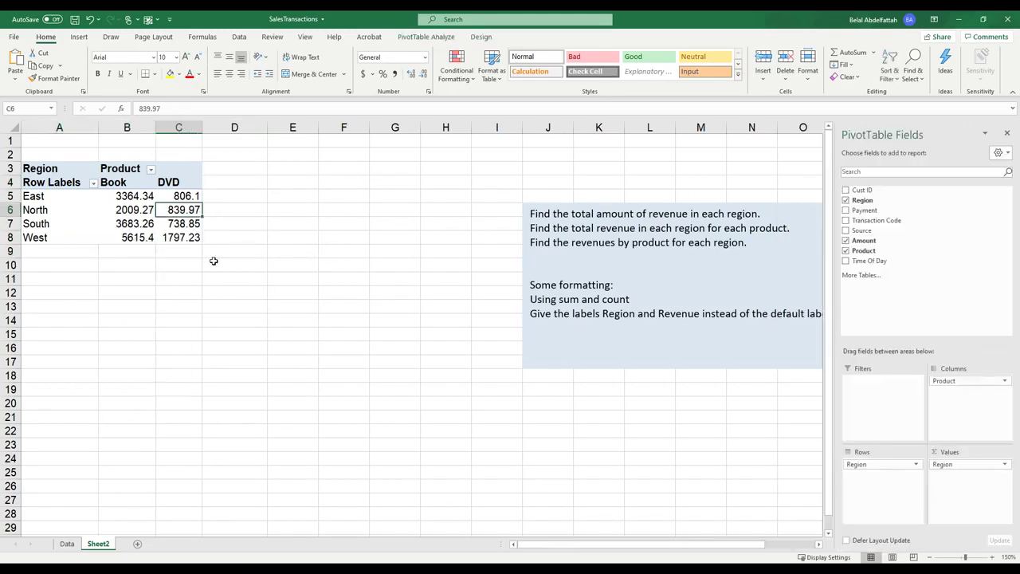
Copy the PivotTable in A3:C8 of Sheet2 to the Data sheet, placing it below the revenue PivotTable at cell J22.
{"action": "left_click_drag", "start_coordinate": [35, 174], "coordinate": [179, 238]}
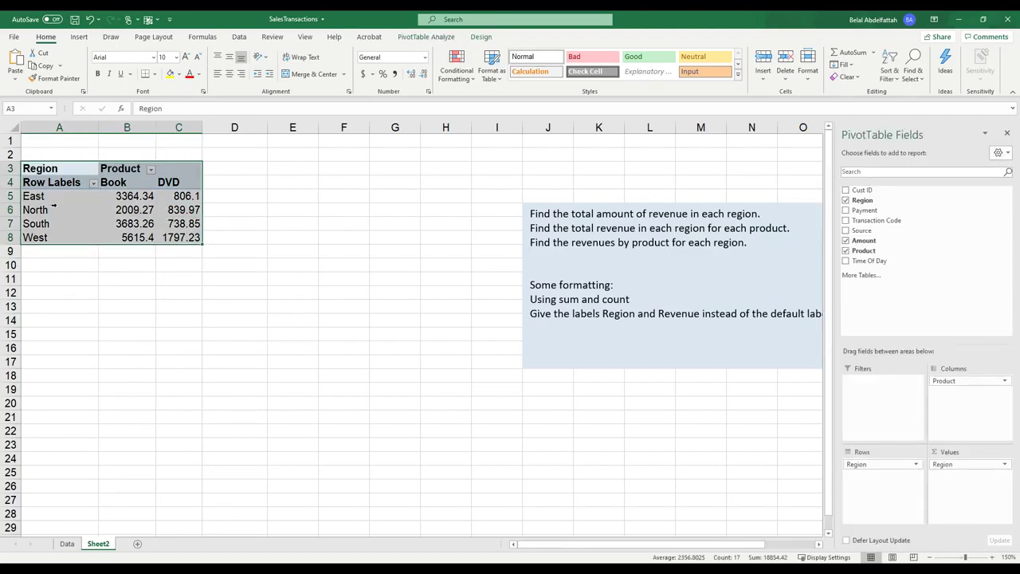
{"action": "right_click", "coordinate": [60, 210]}
{"action": "left_click", "coordinate": [81, 218]}
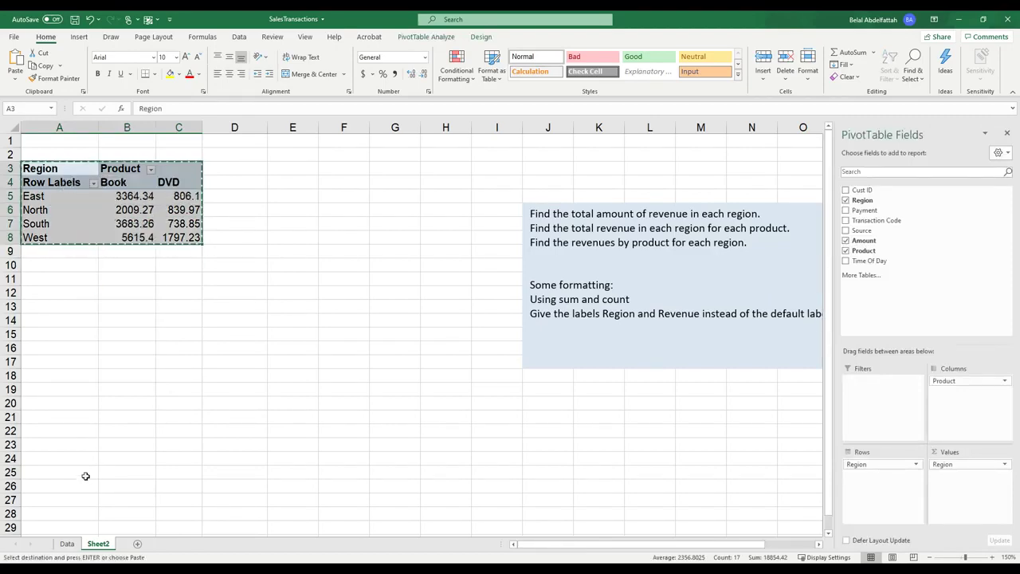
{"action": "left_click", "coordinate": [68, 543]}
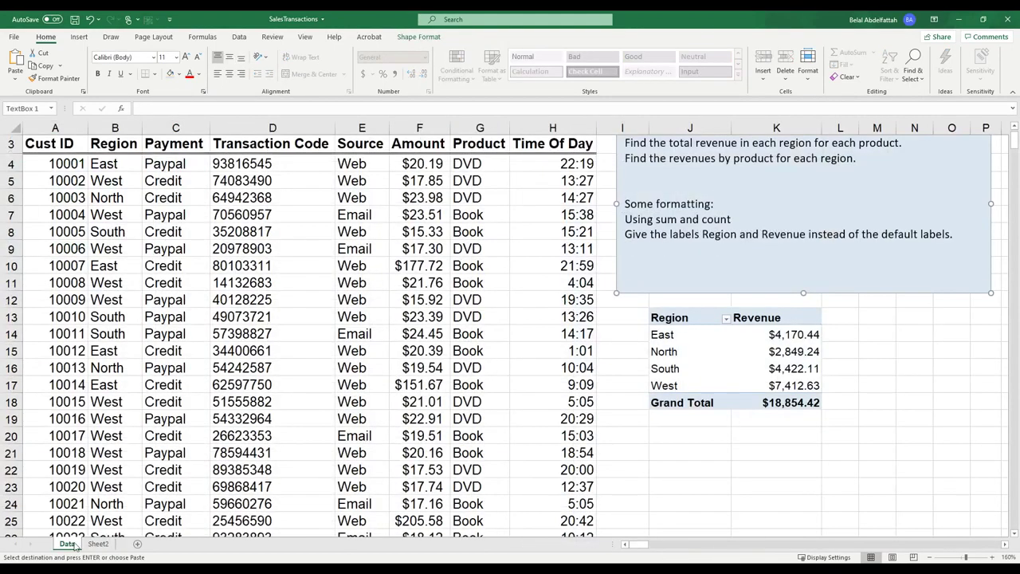
{"action": "left_click", "coordinate": [690, 464]}
{"action": "key", "text": "ctrl+v"}
Examine the pasted PivotTable in J22:L27 against the revenue PivotTable above it, checking for a totals row.
{"action": "left_click", "coordinate": [776, 435]}
{"action": "left_click", "coordinate": [1014, 533]}
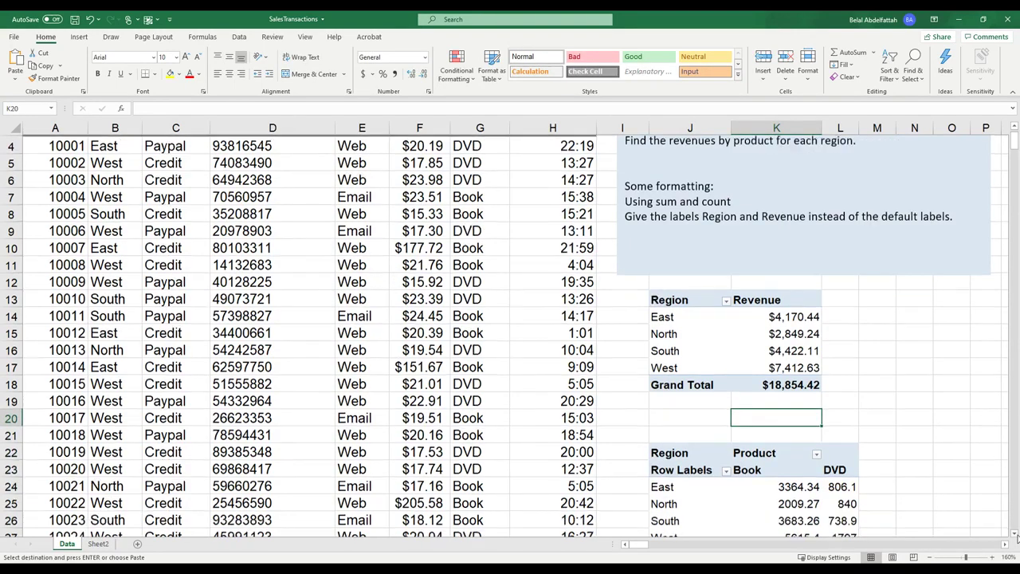
{"action": "scroll", "coordinate": [1016, 539], "scroll_direction": "down", "scroll_amount": 1}
{"action": "left_click_drag", "start_coordinate": [671, 399], "coordinate": [845, 484]}
{"action": "left_click", "coordinate": [684, 348]}
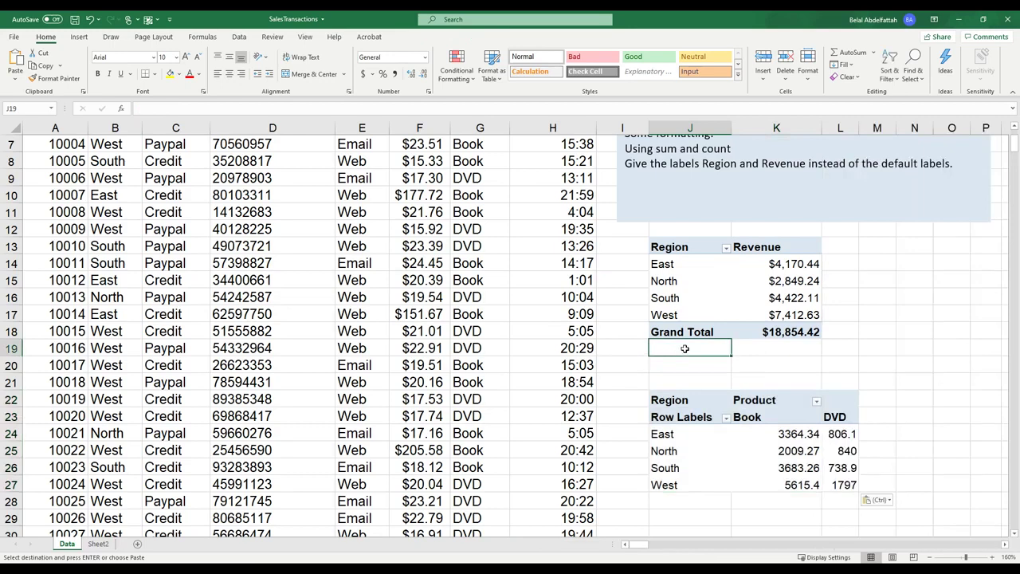
{"action": "left_click", "coordinate": [685, 499]}
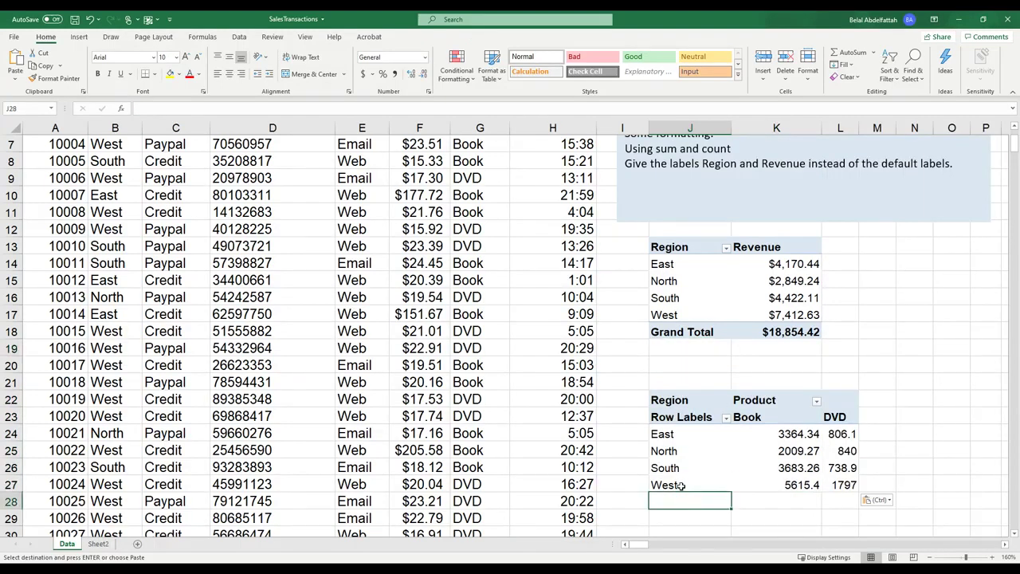
{"action": "left_click_drag", "start_coordinate": [682, 486], "coordinate": [851, 483]}
{"action": "left_click", "coordinate": [773, 500]}
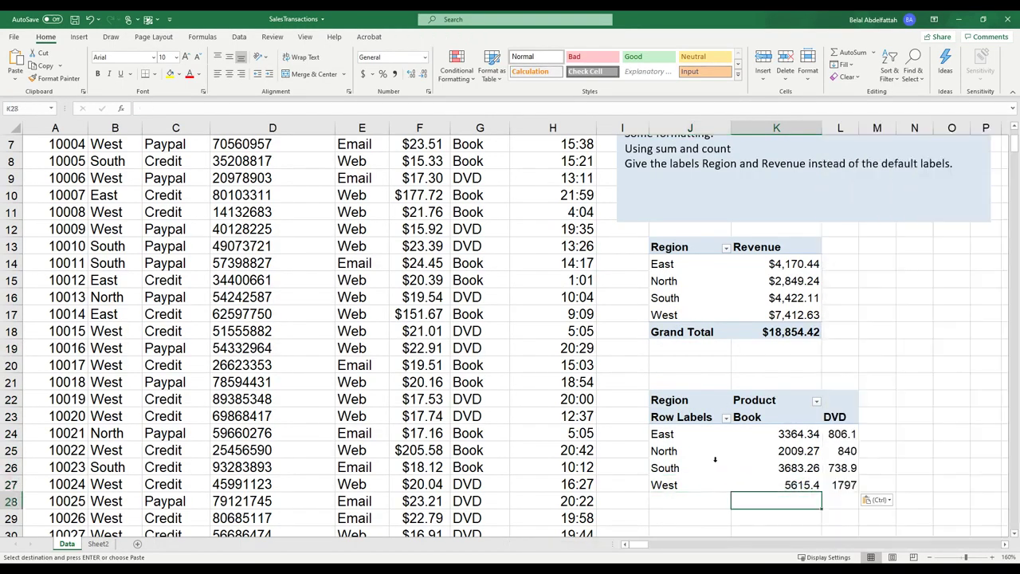
Turn on grand totals for both rows and columns in the options of the pasted region-by-product PivotTable.
{"action": "right_click", "coordinate": [662, 433]}
{"action": "left_click_drag", "start_coordinate": [661, 433], "coordinate": [689, 470]}
{"action": "left_click", "coordinate": [689, 468]}
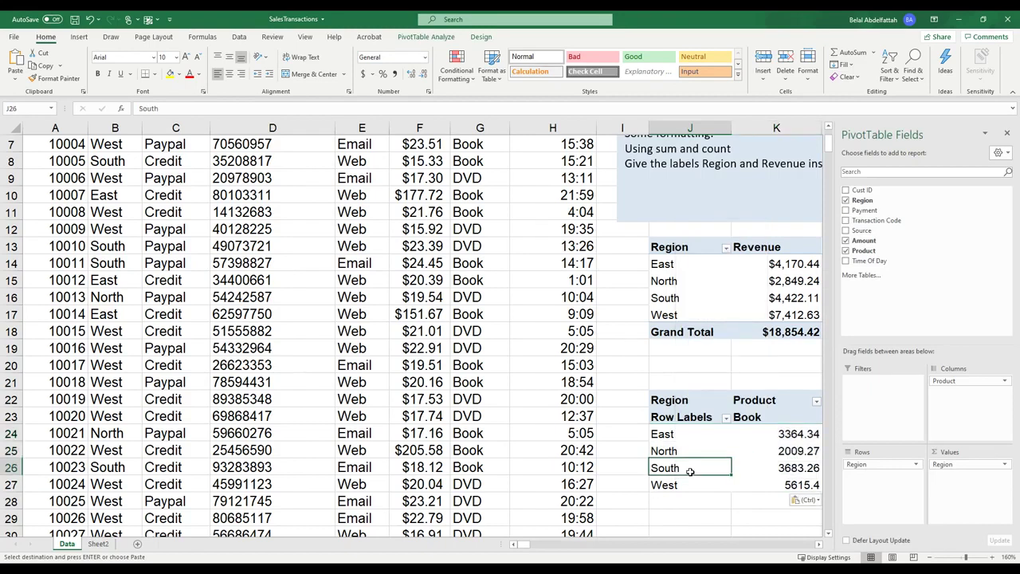
{"action": "right_click", "coordinate": [690, 468]}
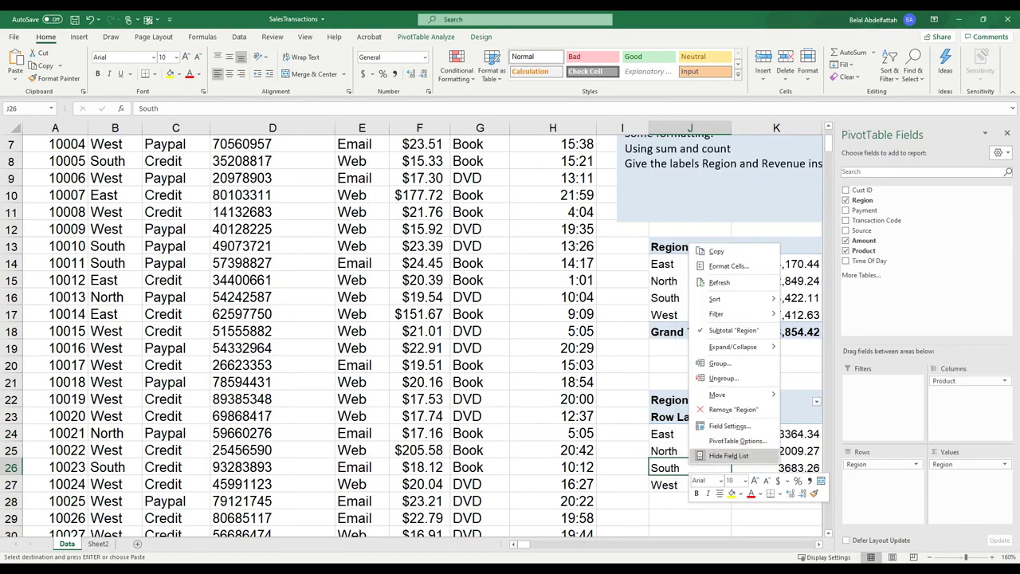
{"action": "left_click", "coordinate": [737, 441]}
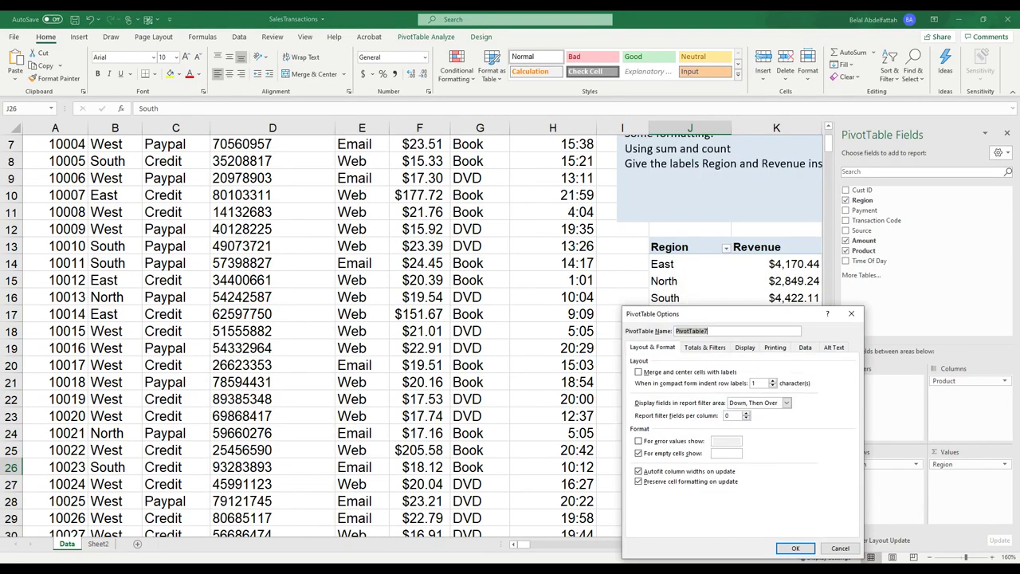
{"action": "left_click", "coordinate": [744, 346]}
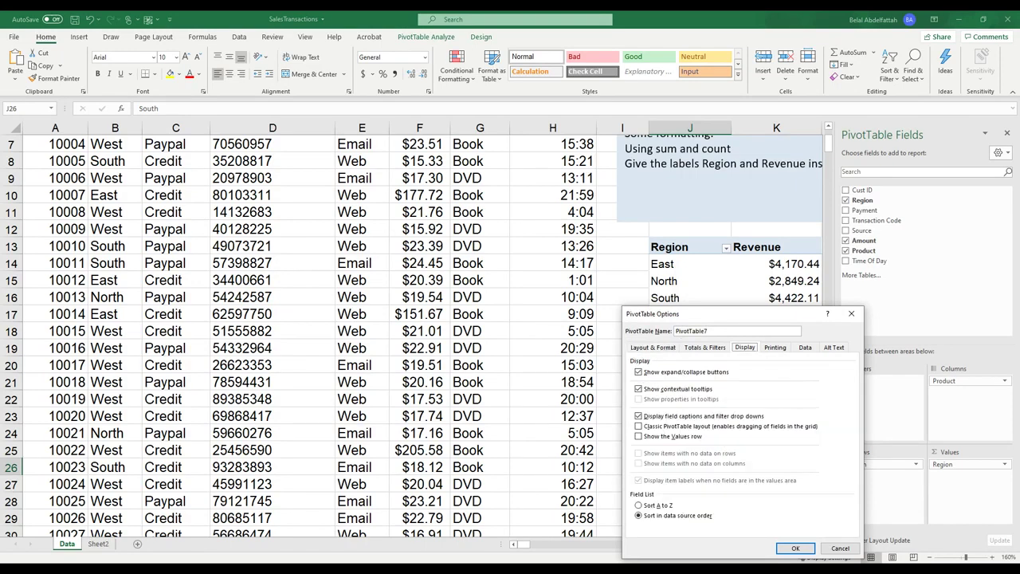
{"action": "left_click", "coordinate": [637, 382]}
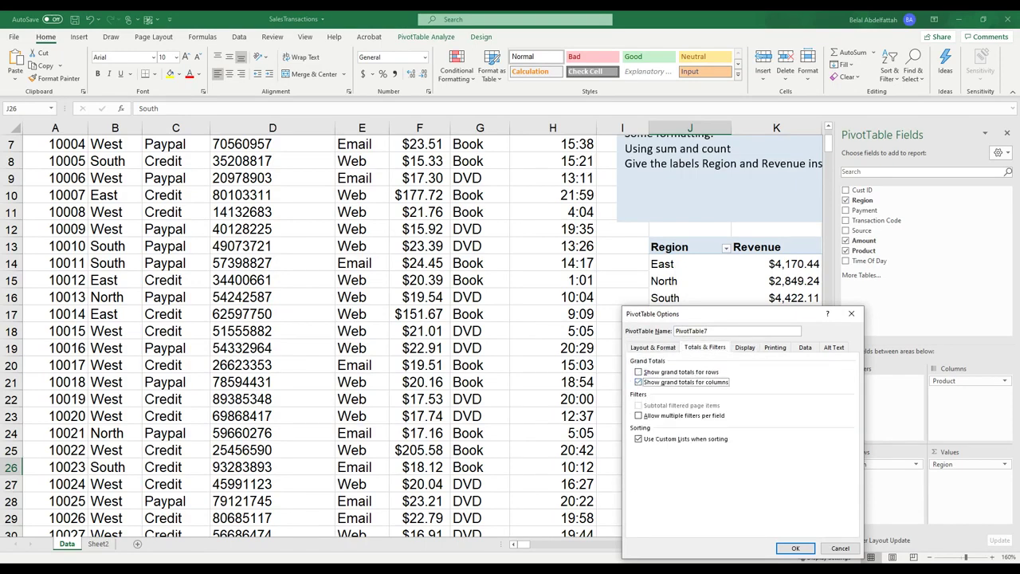
{"action": "left_click", "coordinate": [638, 371]}
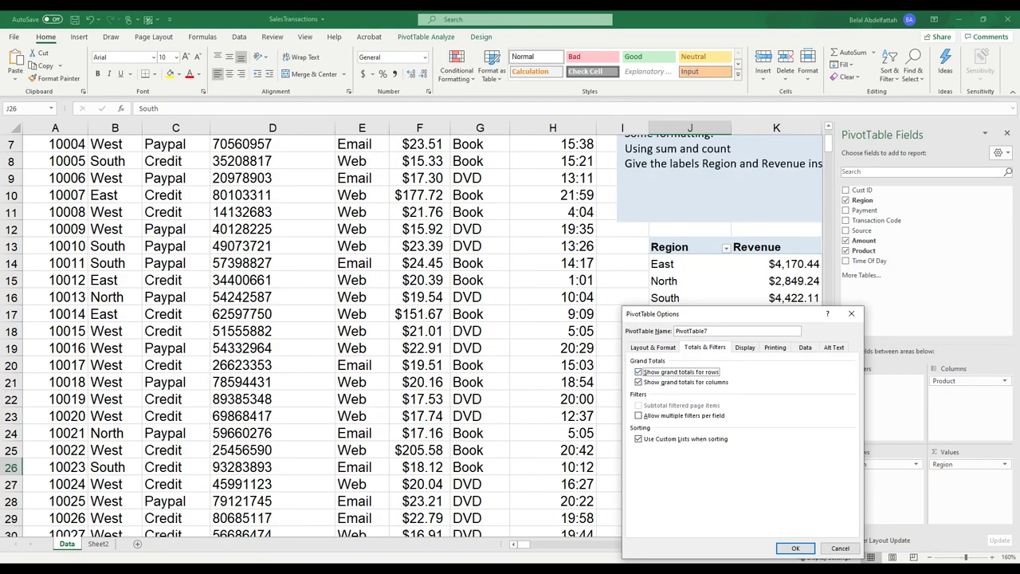
{"action": "left_click", "coordinate": [795, 547]}
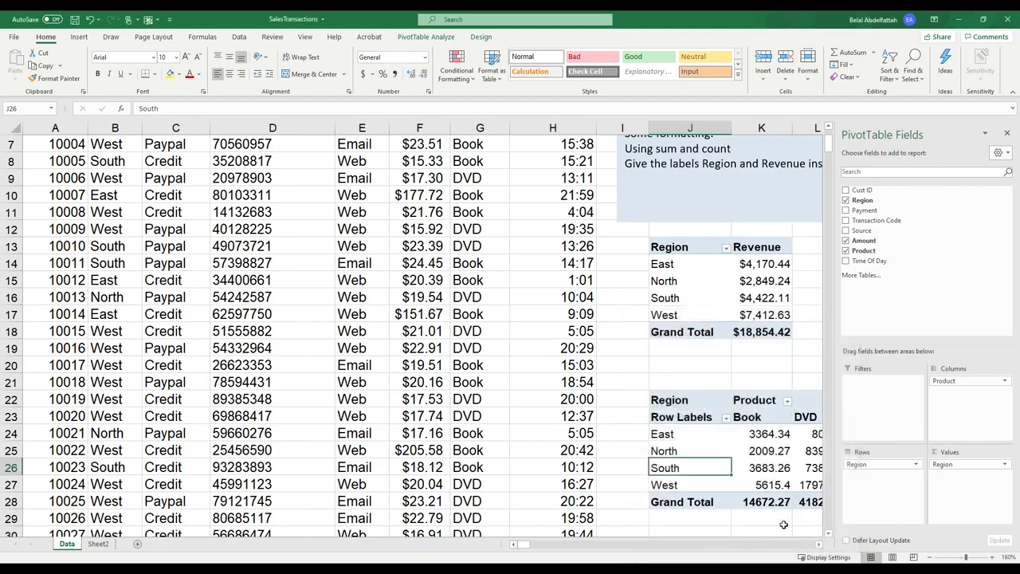
Hide the PivotTable field list to uncover the worksheet columns beside the table.
{"action": "left_click", "coordinate": [761, 468]}
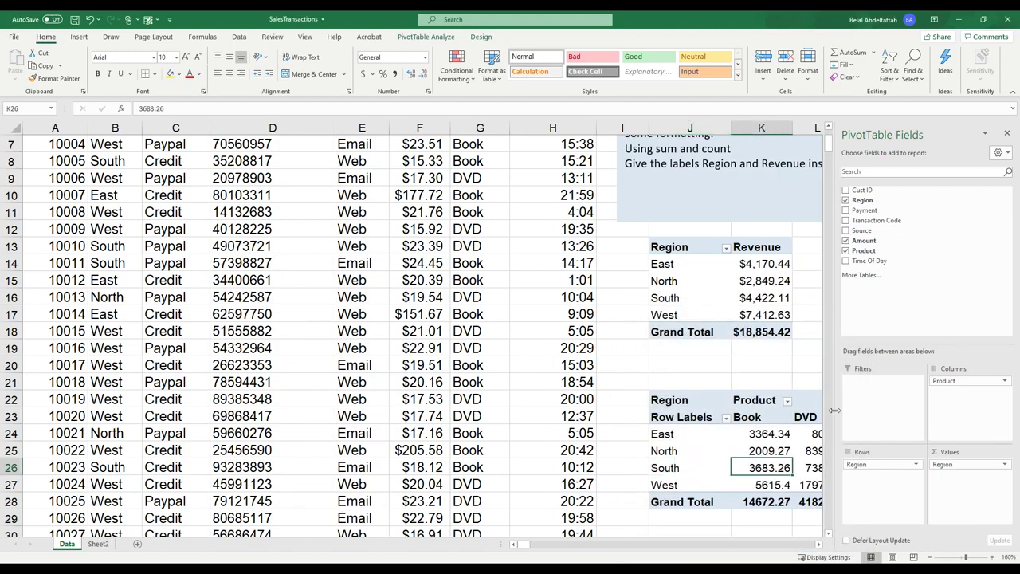
{"action": "left_click", "coordinate": [751, 432]}
{"action": "right_click", "coordinate": [752, 433]}
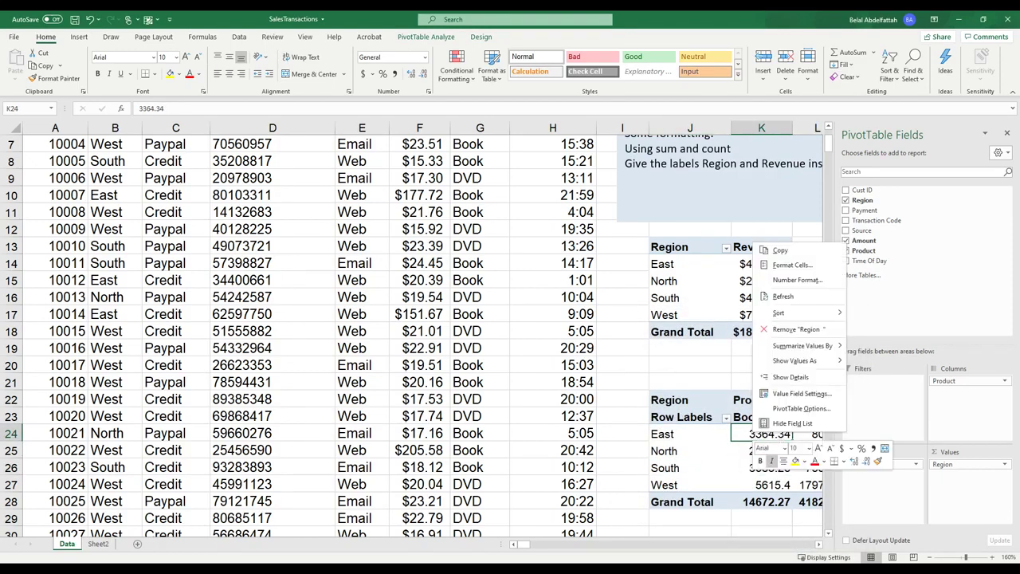
{"action": "left_click", "coordinate": [771, 423]}
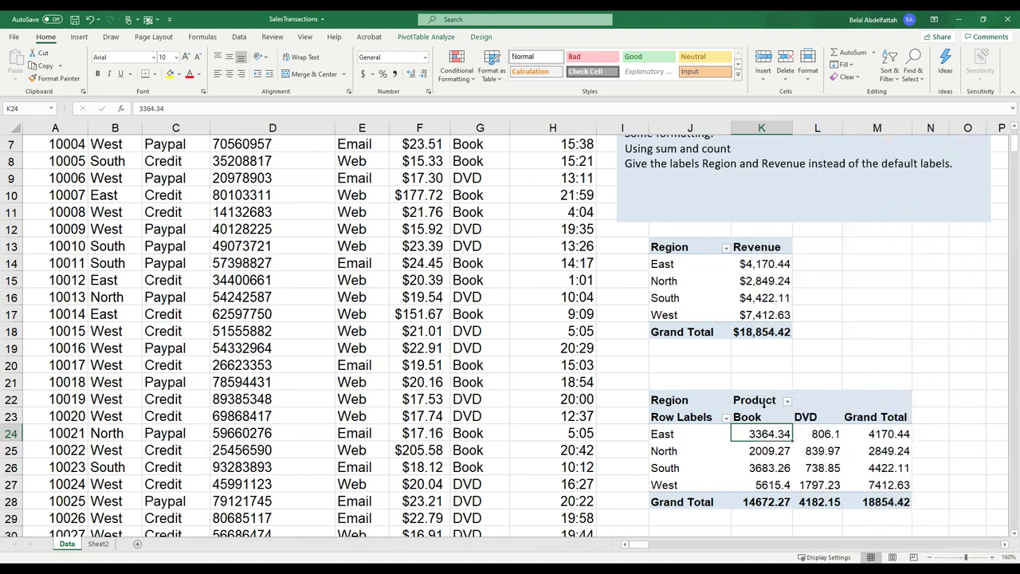
Set the number format of the region-by-product PivotTable's summed Amount values to Currency through the value field settings.
{"action": "right_click", "coordinate": [829, 448]}
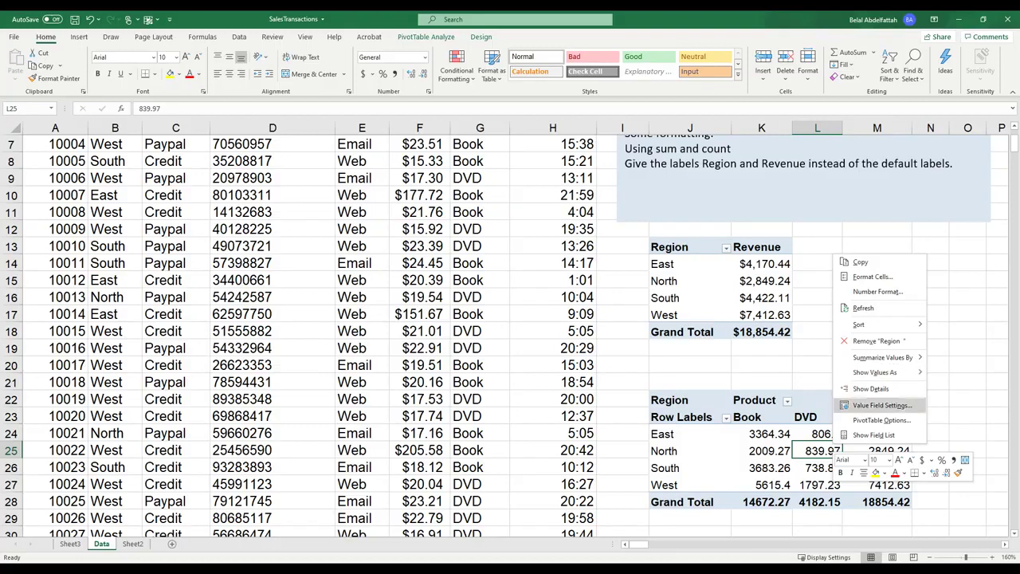
{"action": "left_click", "coordinate": [882, 406]}
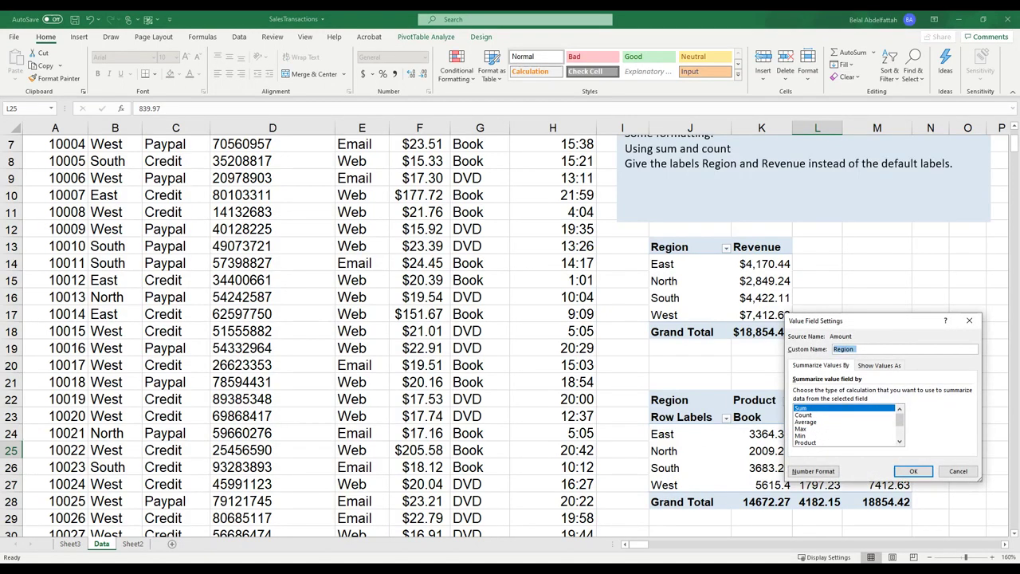
{"action": "left_click", "coordinate": [812, 471]}
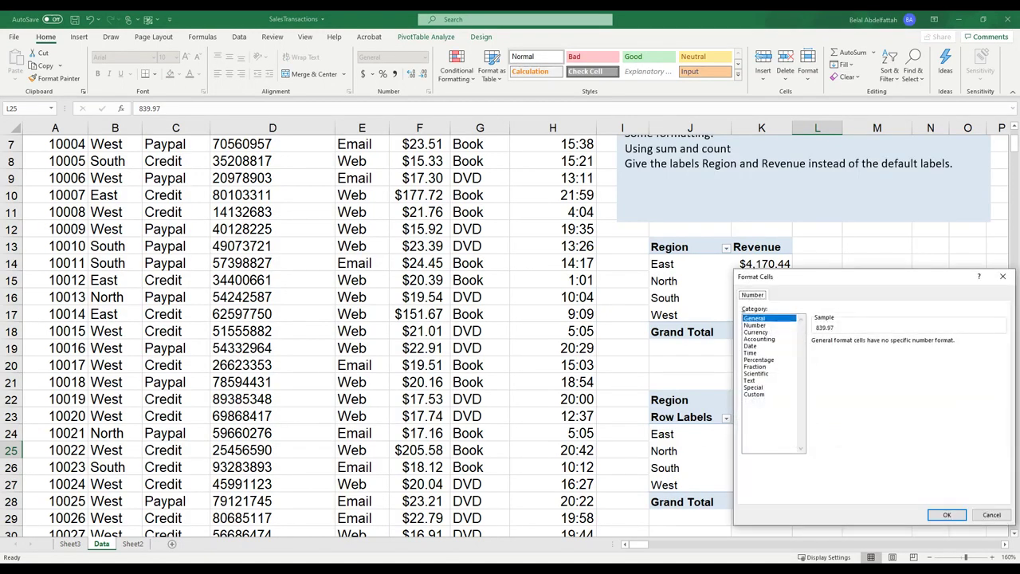
{"action": "left_click", "coordinate": [758, 332]}
{"action": "left_click", "coordinate": [947, 514]}
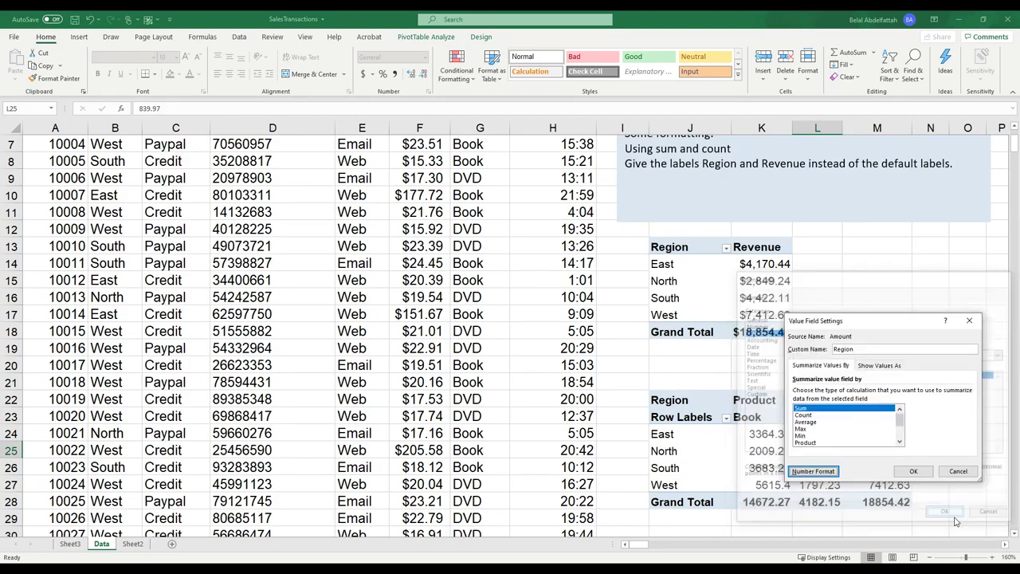
{"action": "left_click", "coordinate": [913, 471]}
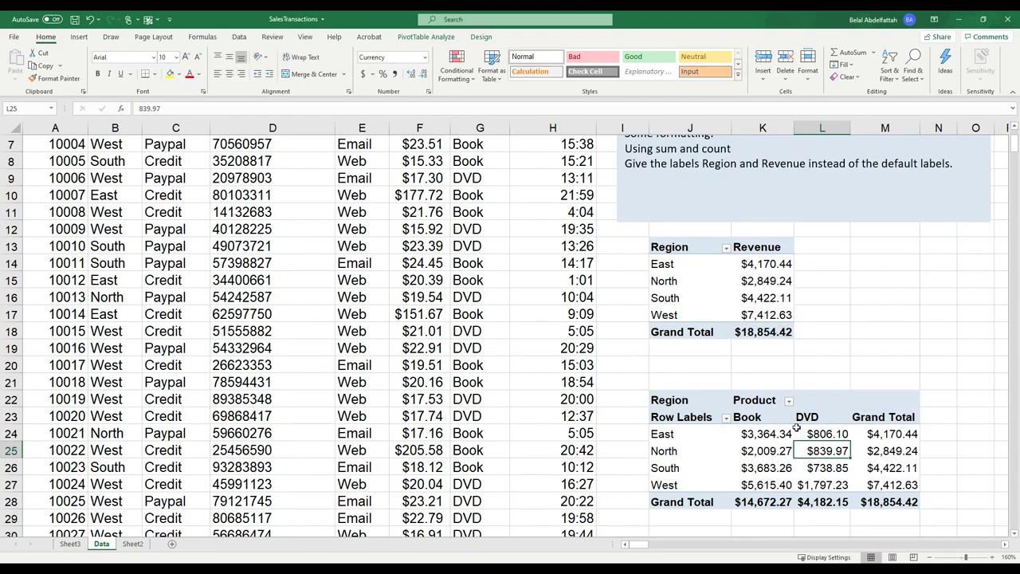
{"action": "left_click", "coordinate": [726, 418]}
{"action": "left_click", "coordinate": [702, 398]}
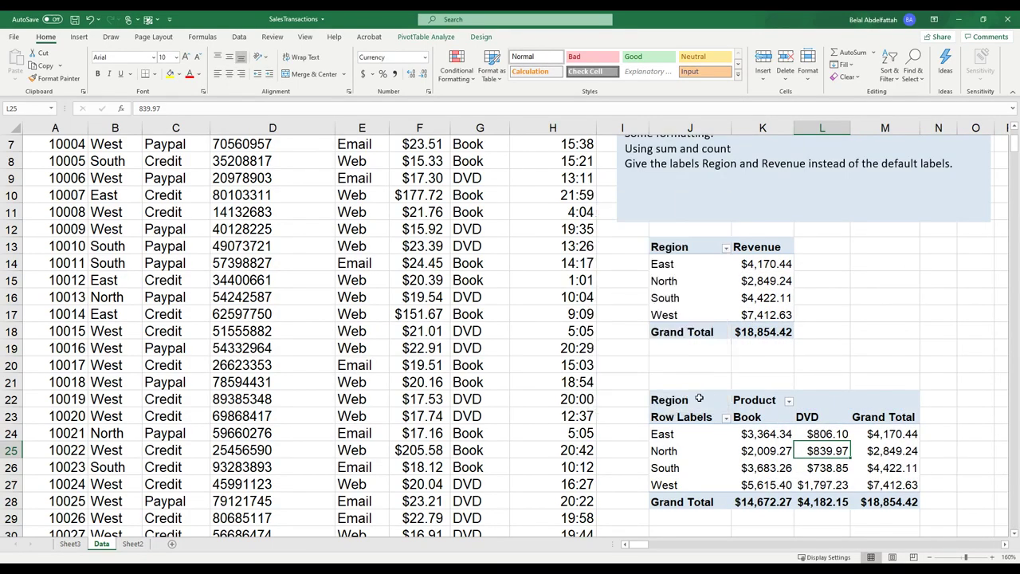